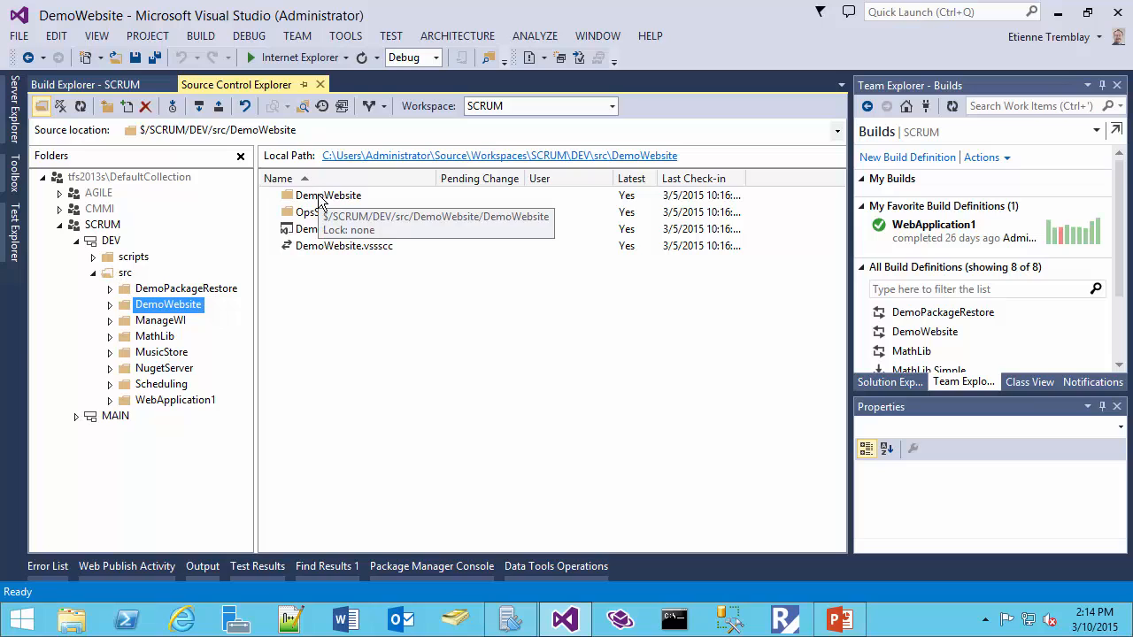
# - Create a new build definition in the SCRUM project's builds and name it DemoWebsite.Simple
pyautogui.click(895, 384)
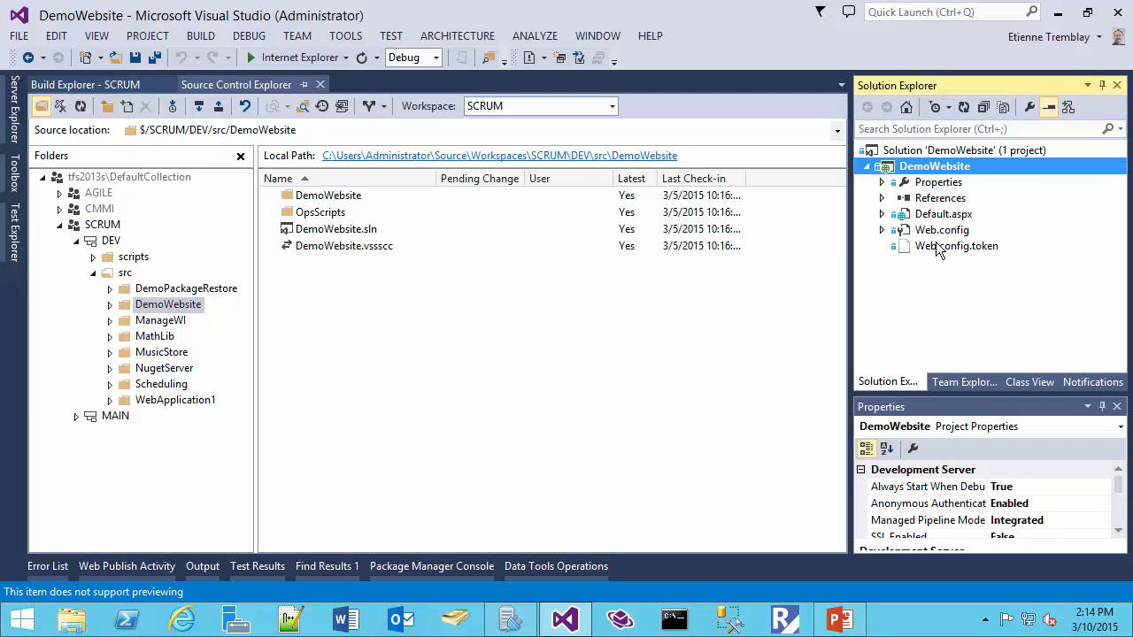
pyautogui.click(943, 380)
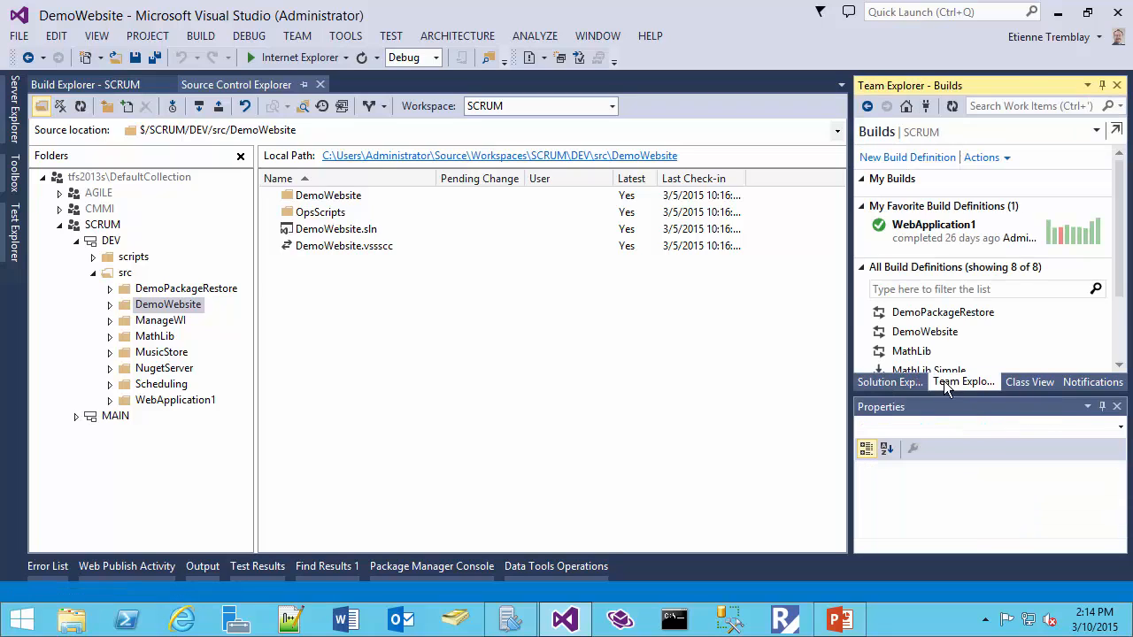
pyautogui.click(935, 135)
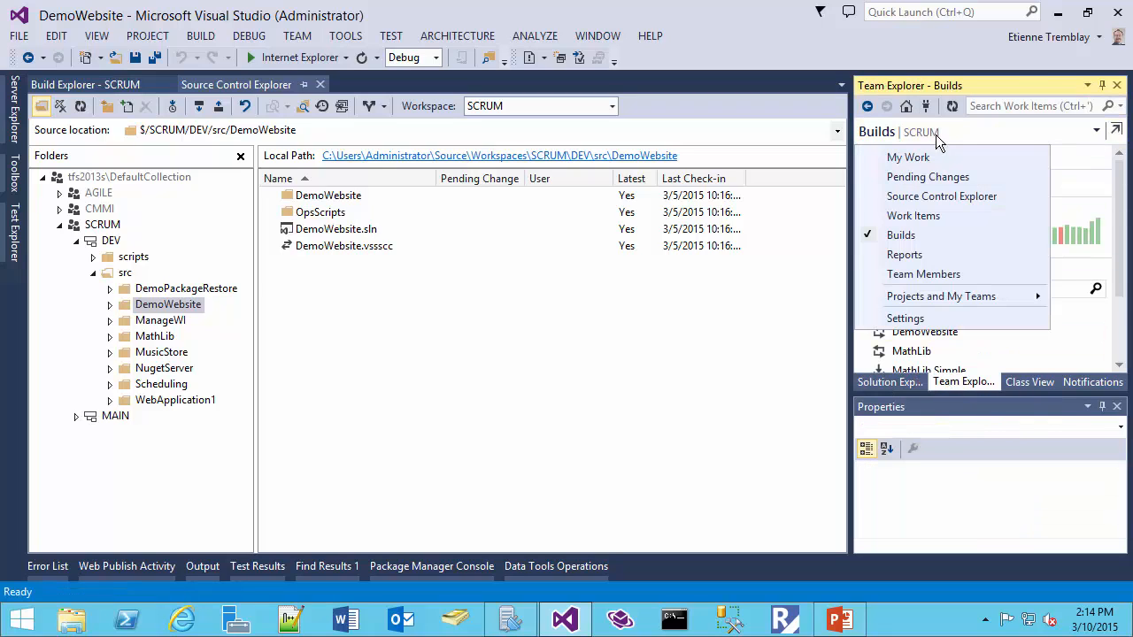
pyautogui.click(902, 238)
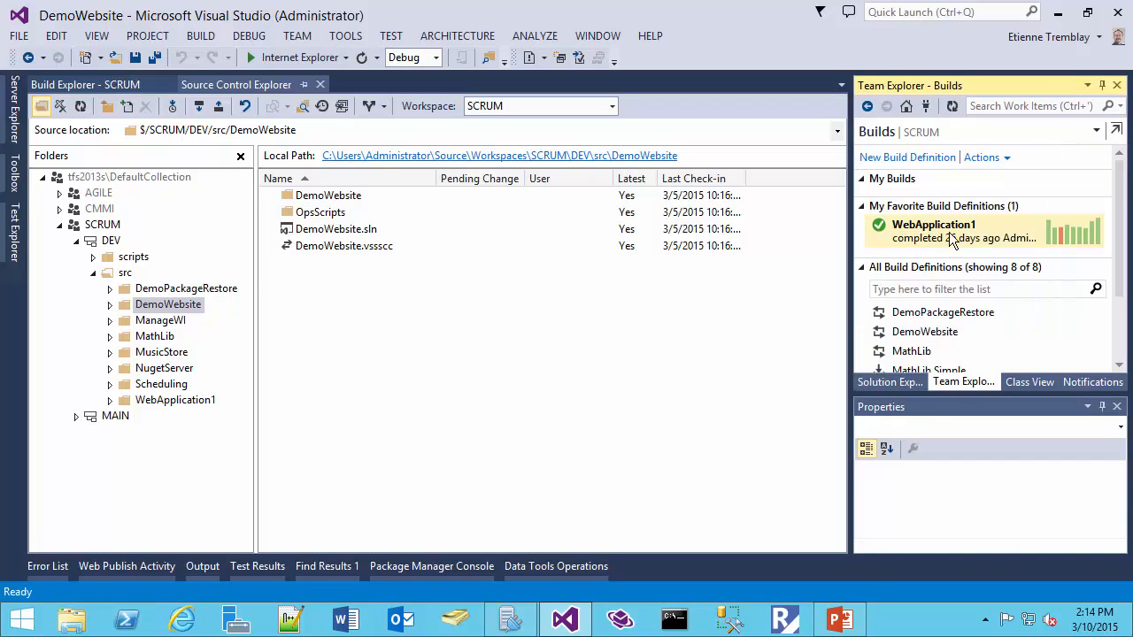
pyautogui.click(914, 159)
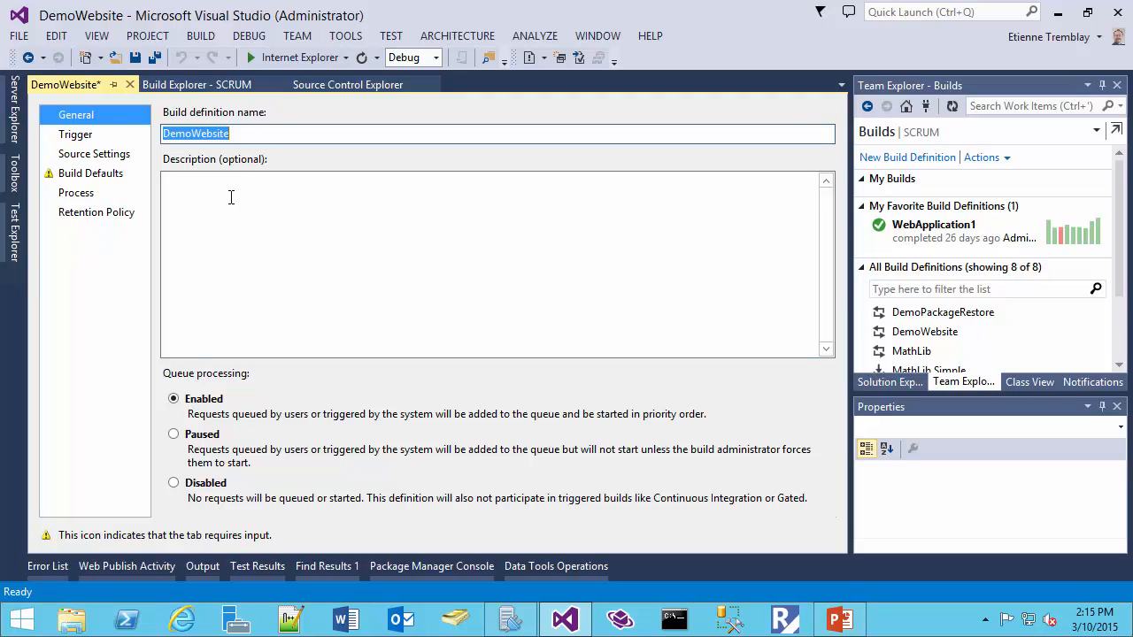
pyautogui.click(238, 134)
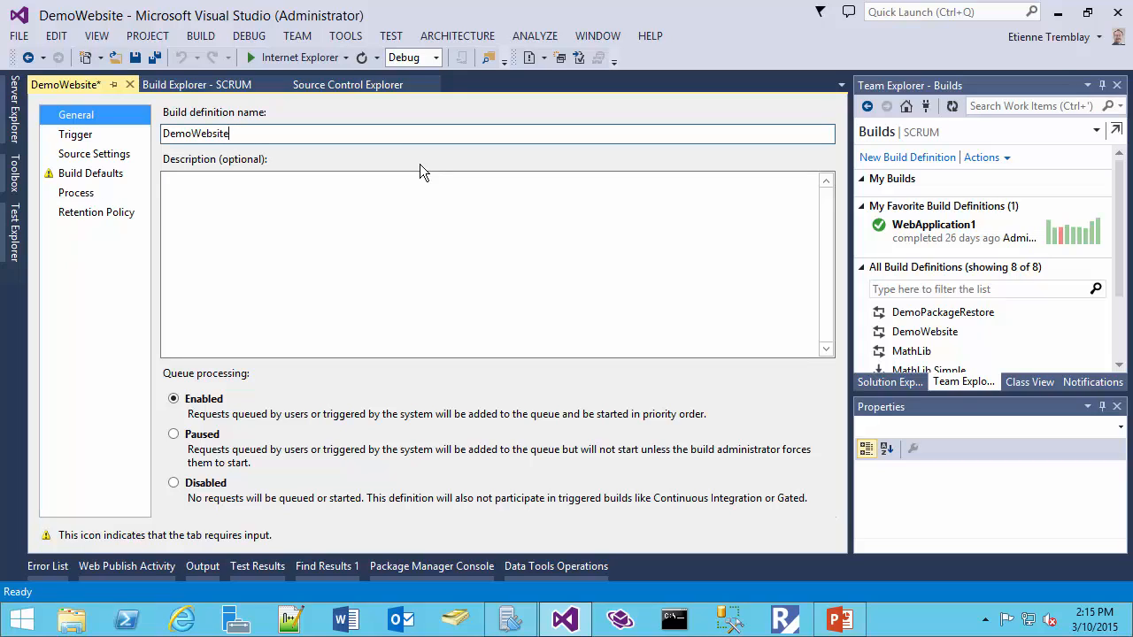
pyautogui.write('.Simple')
# - Go through the Continuous Integration, Rolling builds and Gated Check-in triggers, and leave the build trigger set to Schedule
pyautogui.click(96, 137)
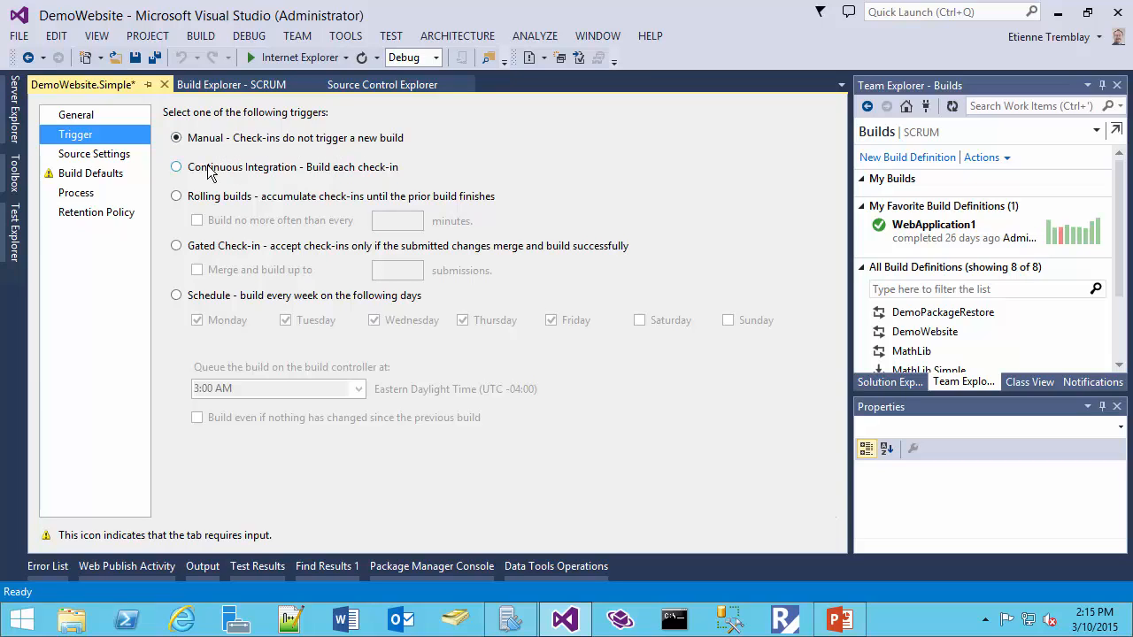
pyautogui.click(178, 168)
pyautogui.click(229, 198)
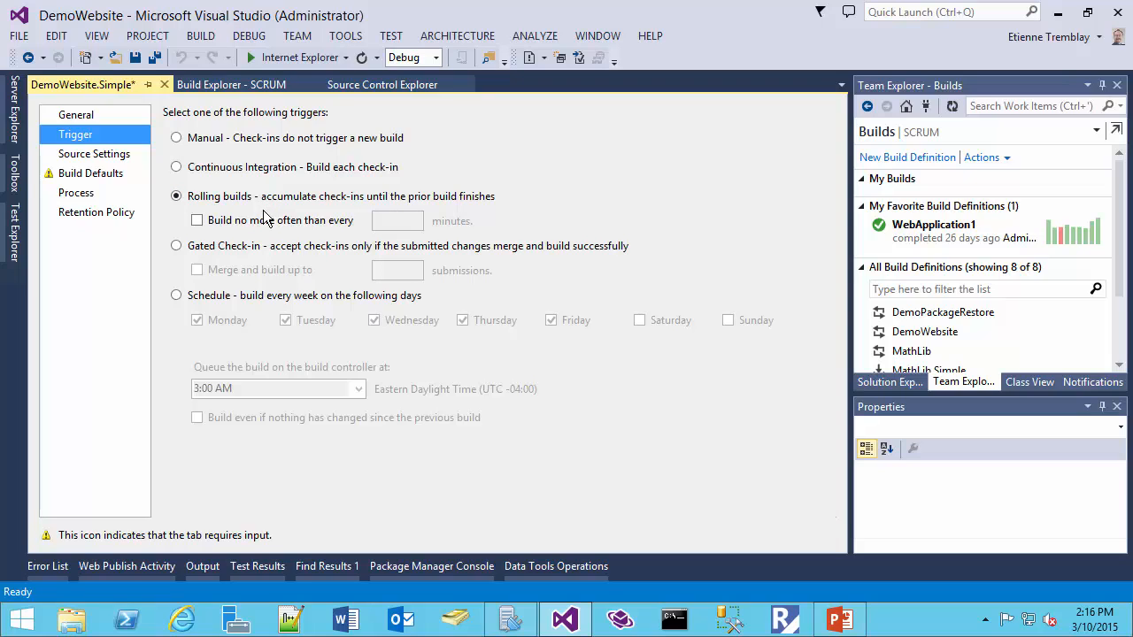
pyautogui.click(244, 252)
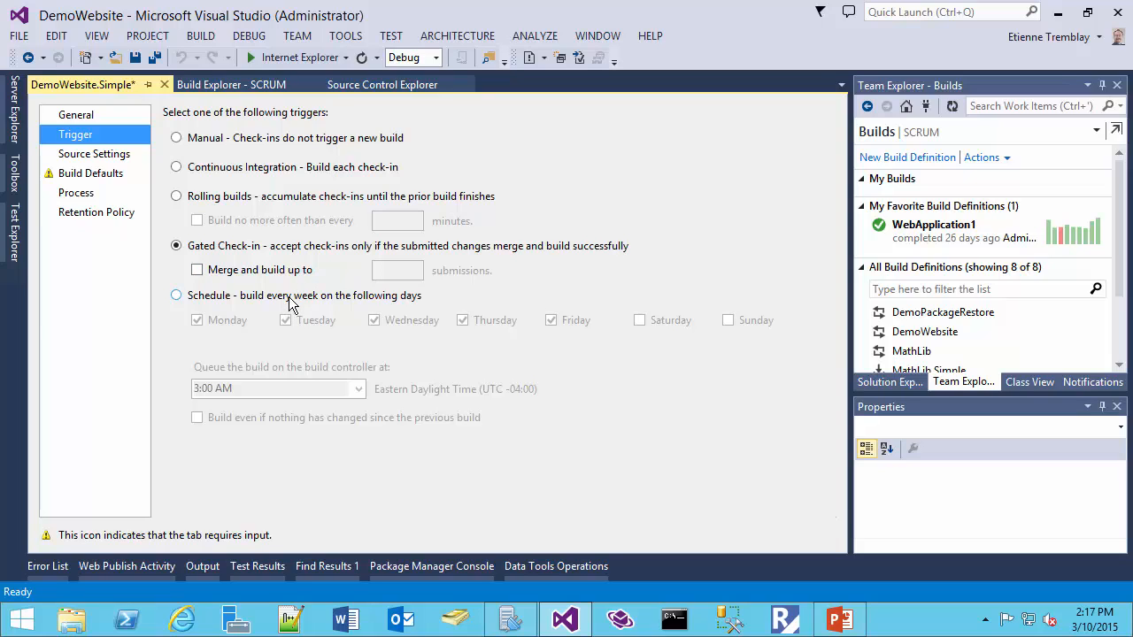
pyautogui.click(289, 298)
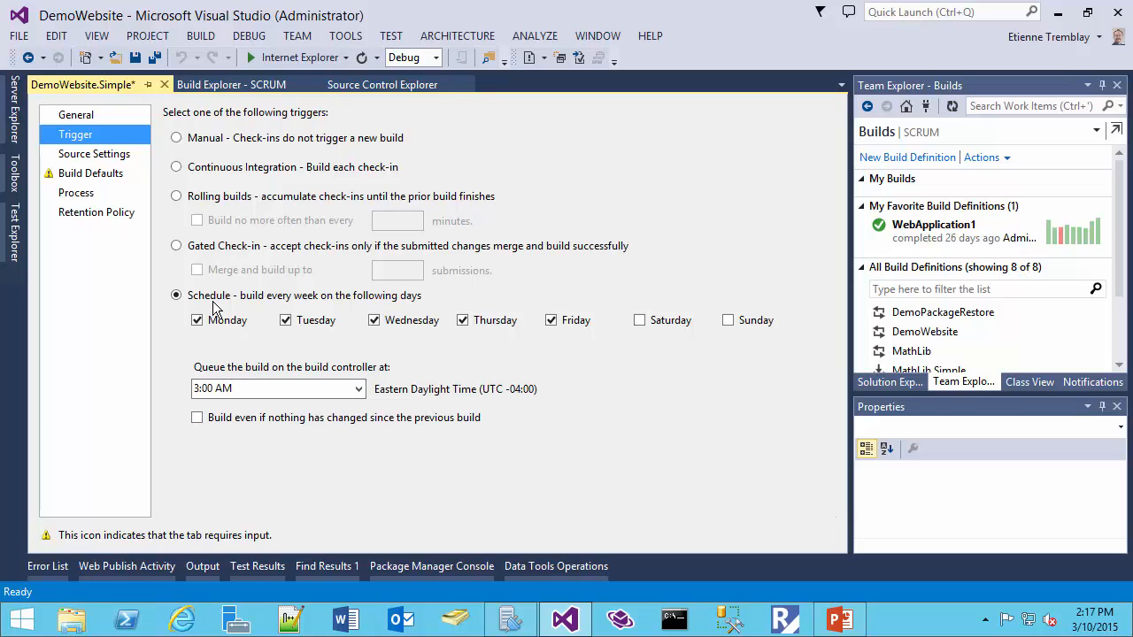
# - Delete the cloaked $/SCRUM/Drops working folder from the build definition's source settings
pyautogui.click(105, 156)
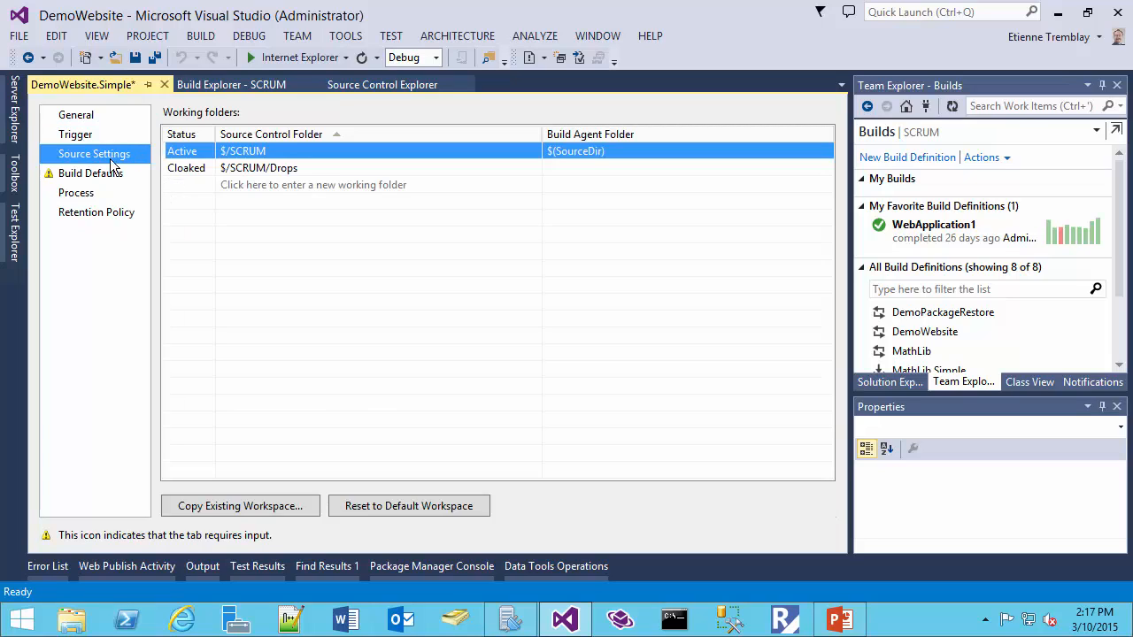
pyautogui.click(351, 170)
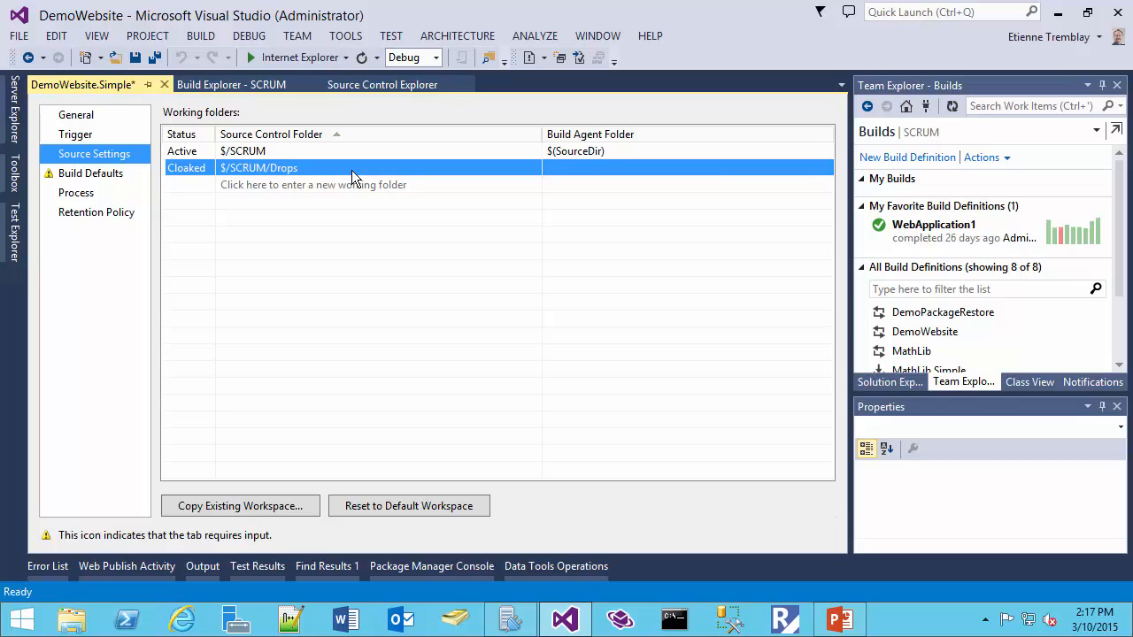
pyautogui.press('Delete')
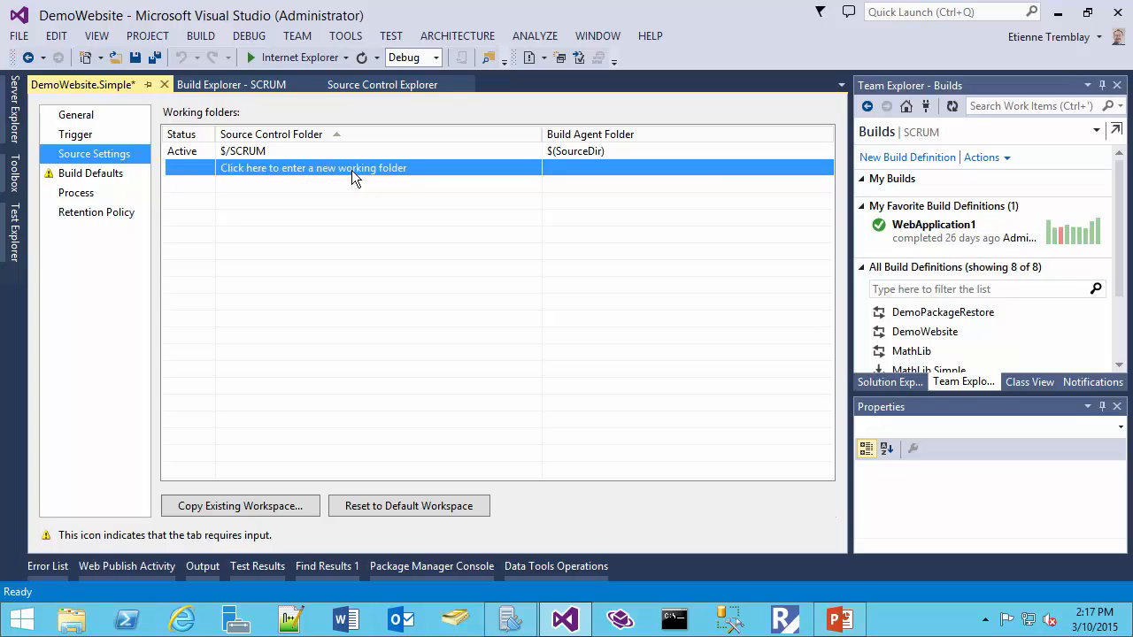
# - Change the active working folder's source control path to $/SCRUM/DEV/src/DemoWebsite
pyautogui.click(407, 152)
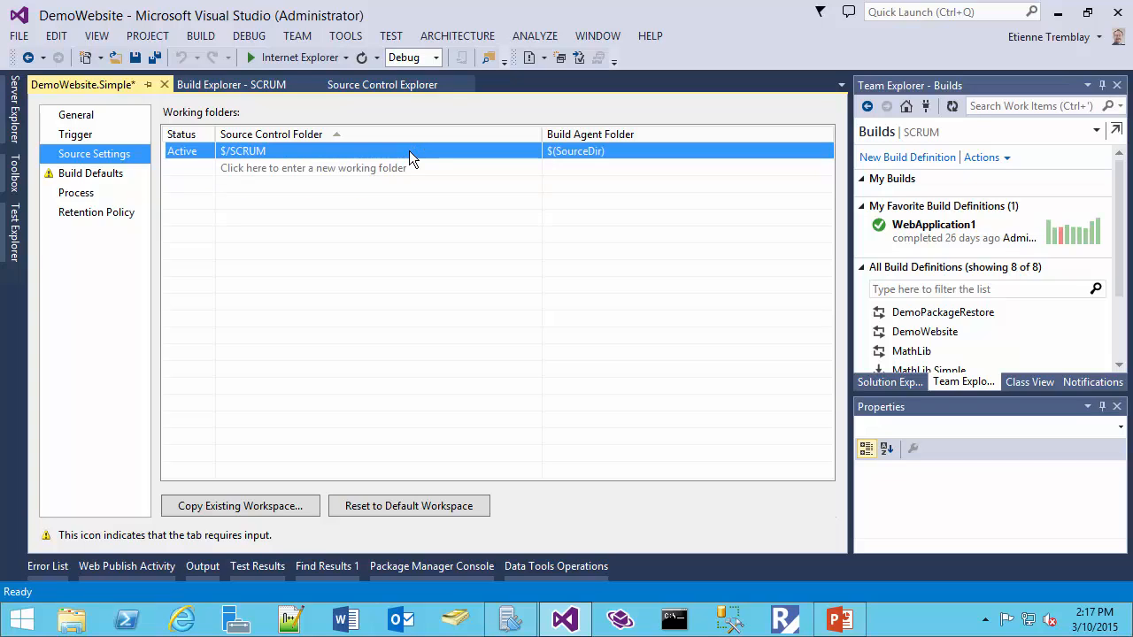
pyautogui.click(531, 151)
pyautogui.click(531, 151)
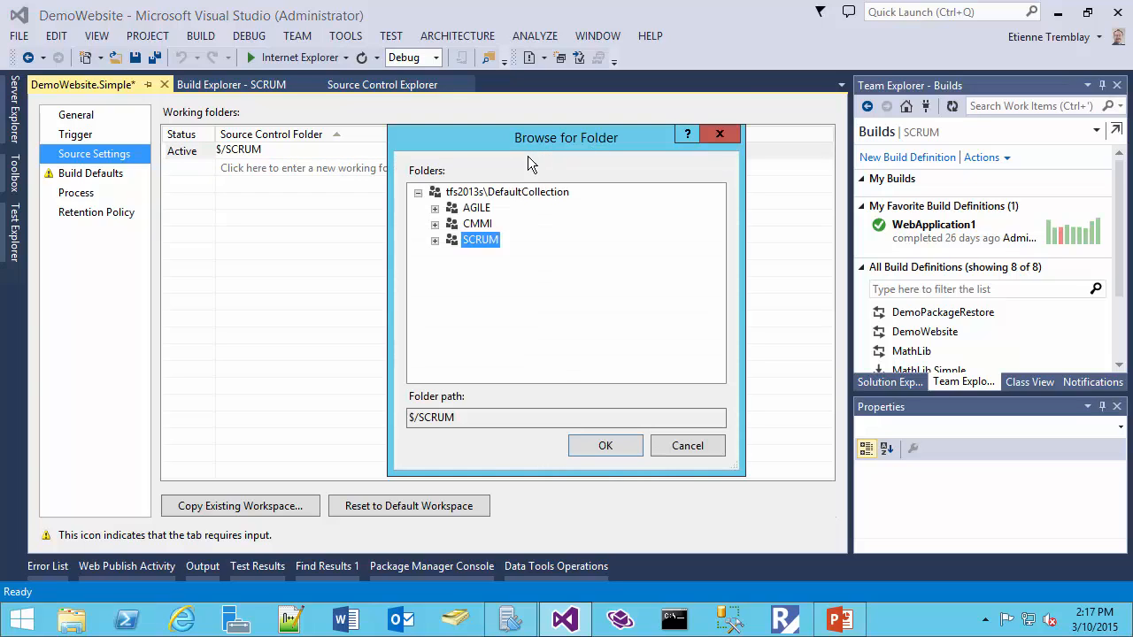
pyautogui.click(434, 240)
pyautogui.click(451, 256)
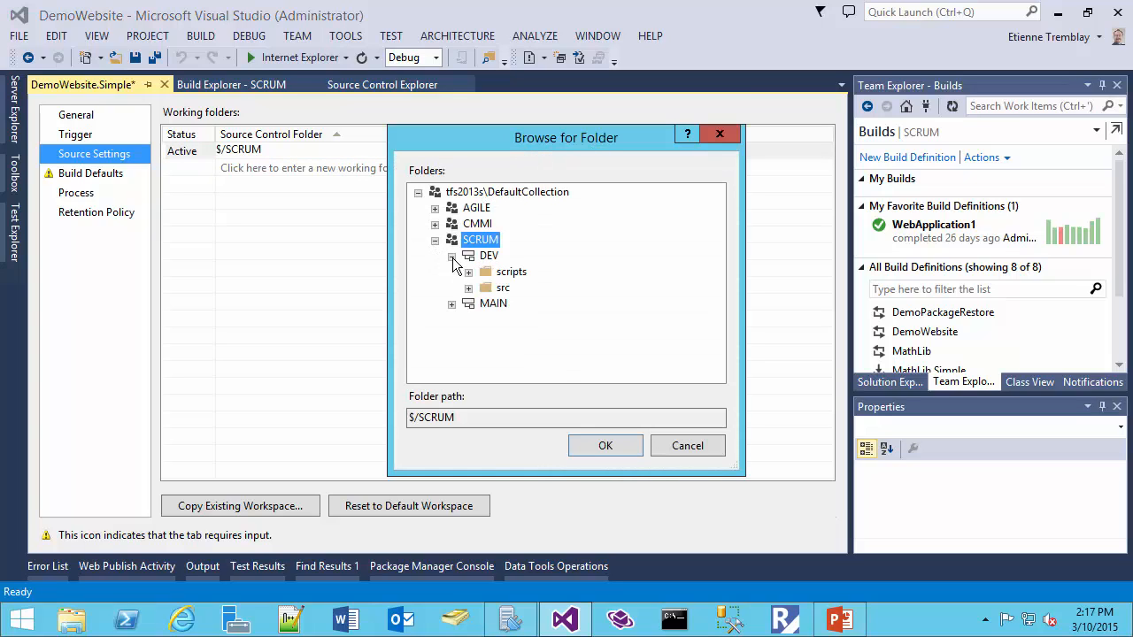
pyautogui.click(468, 288)
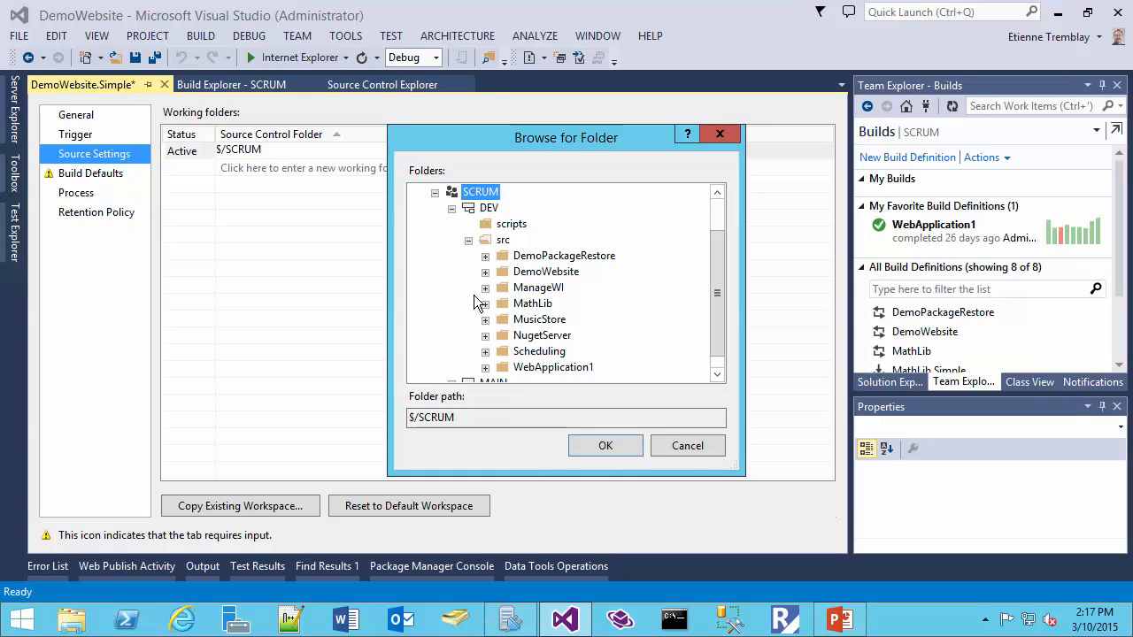
pyautogui.click(544, 274)
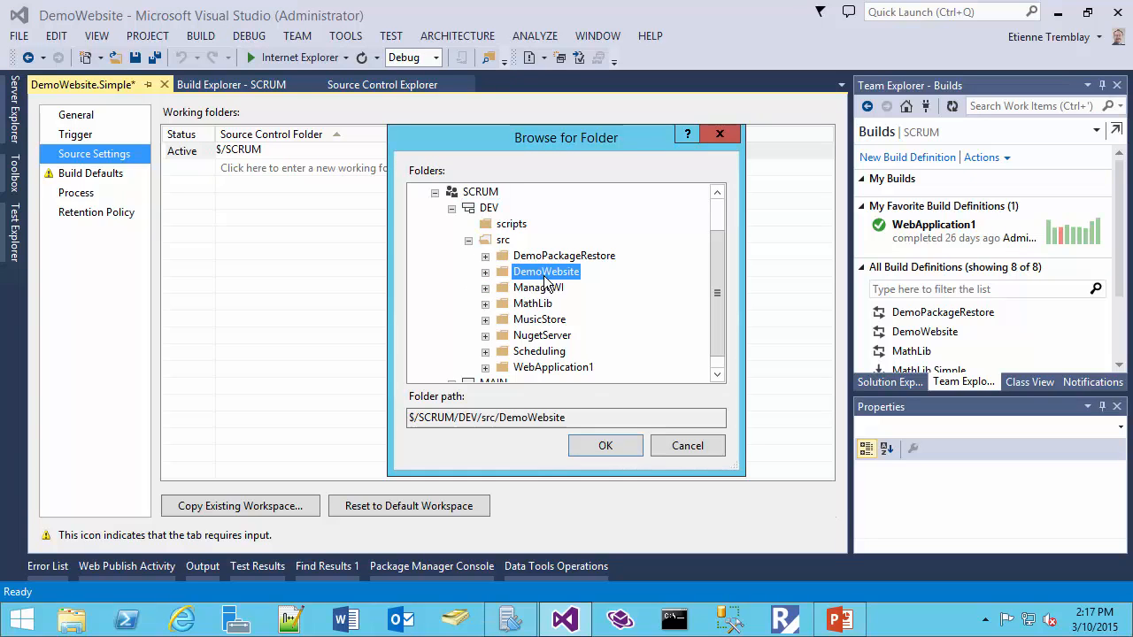
pyautogui.click(598, 445)
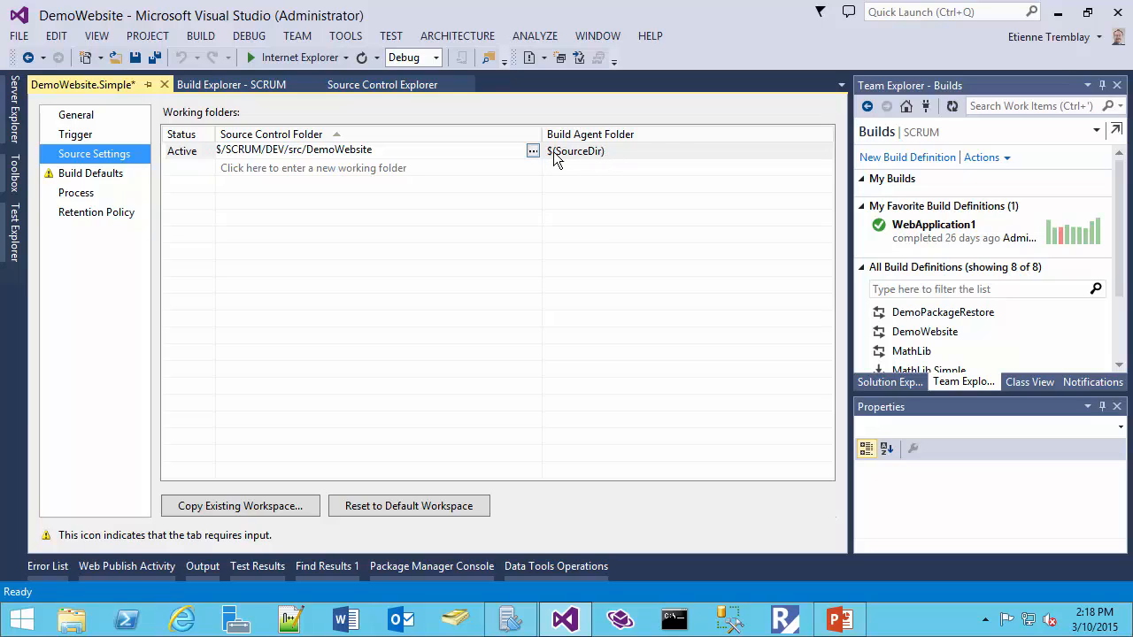
# - Inspect the working directory in the properties of the TFS2013S - Agent1 build agent, leaving its settings as they are
pyautogui.click(983, 158)
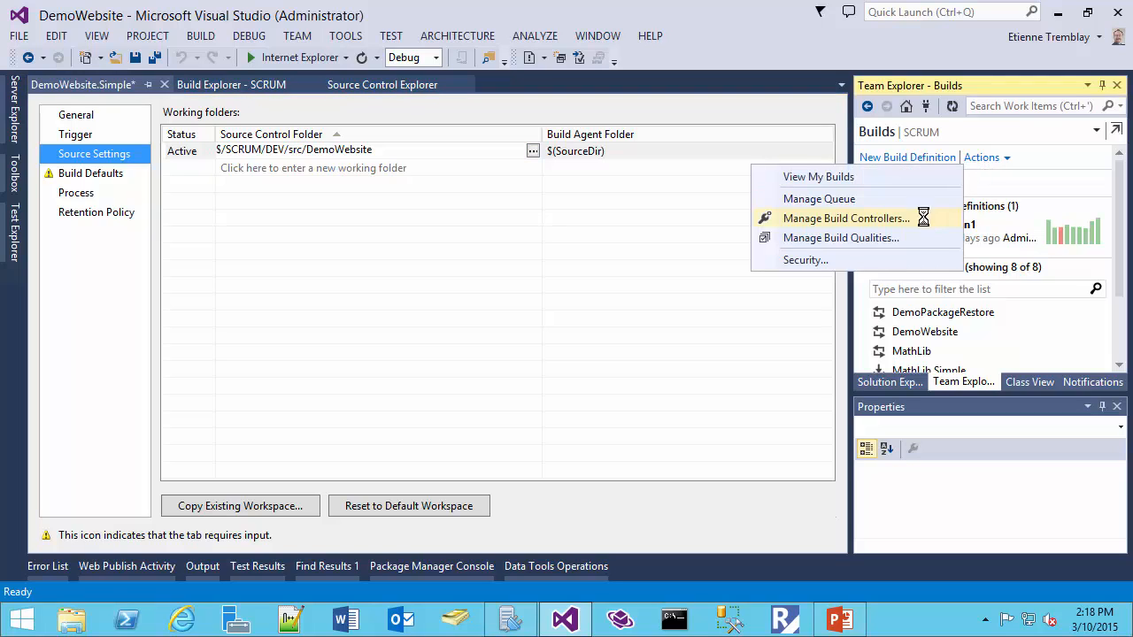
pyautogui.click(447, 254)
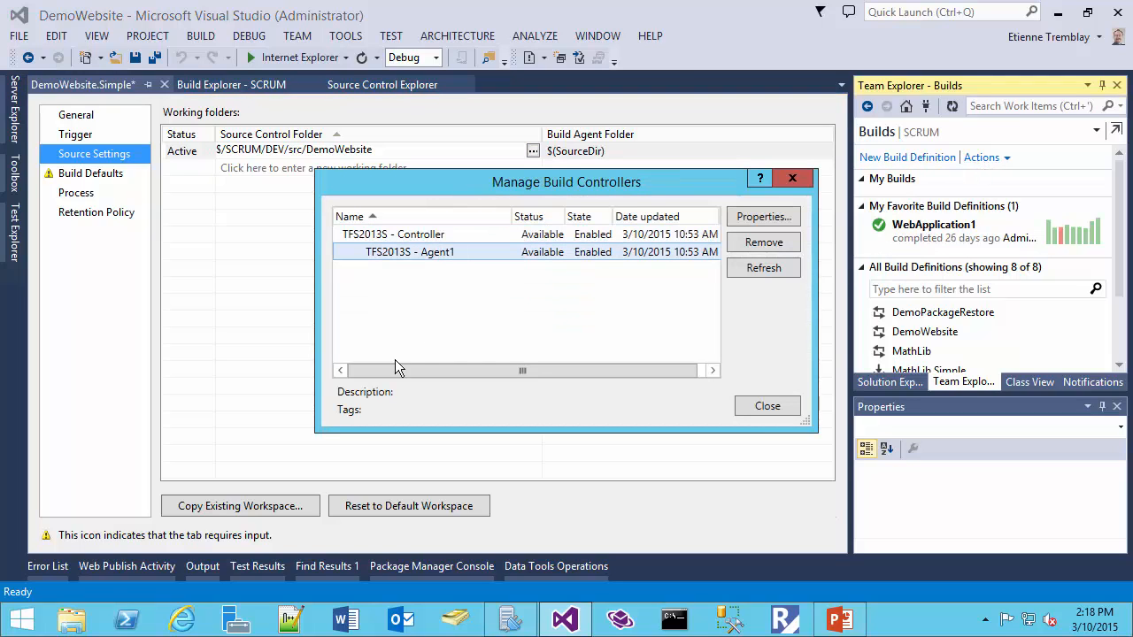
pyautogui.click(759, 218)
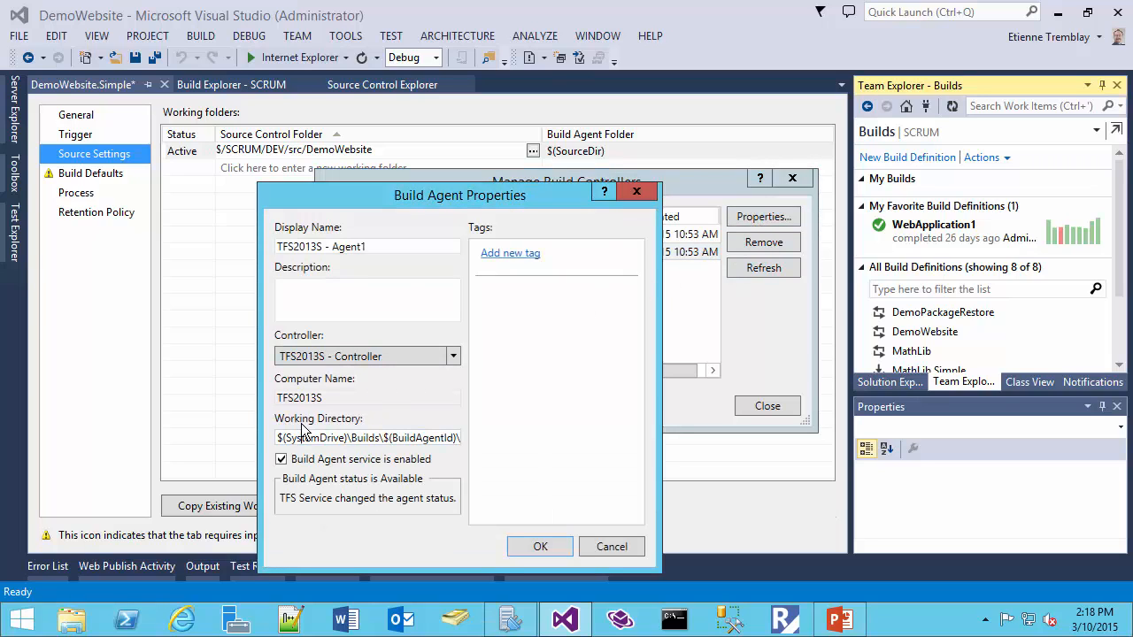
pyautogui.click(300, 437)
pyautogui.click(286, 437)
pyautogui.click(601, 548)
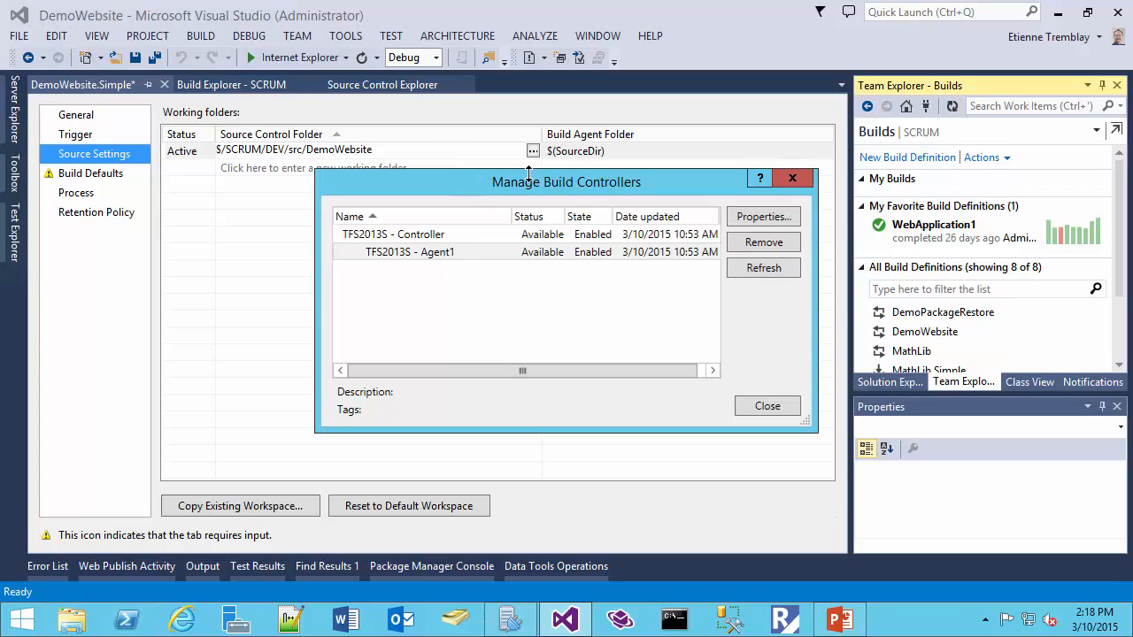
pyautogui.click(764, 406)
# - In the build defaults, set the drop folder for the build output to \\tfs2013s\drops
pyautogui.click(101, 177)
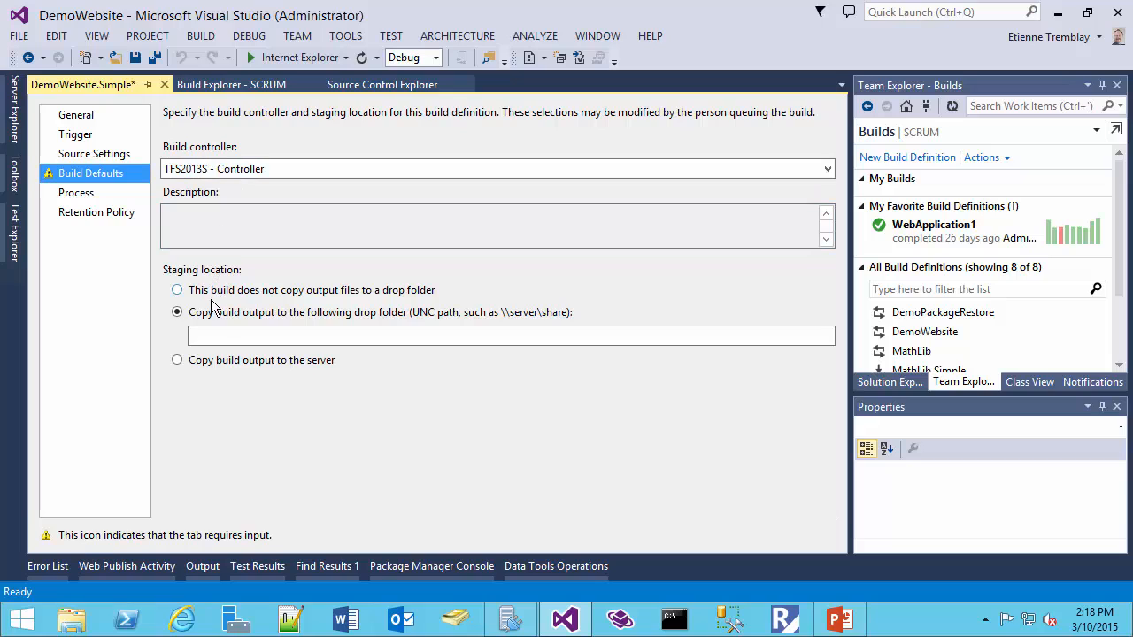
pyautogui.click(250, 342)
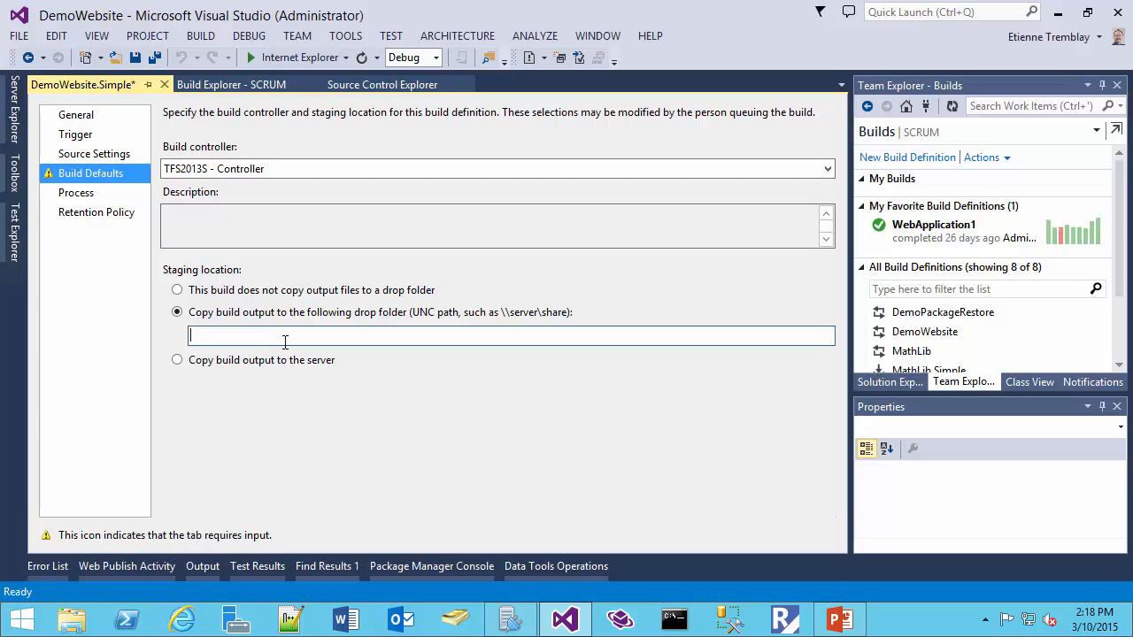
pyautogui.write('\\\\tfs2013s\\drops')
pyautogui.moveTo(273, 338); pyautogui.dragTo(183, 343)
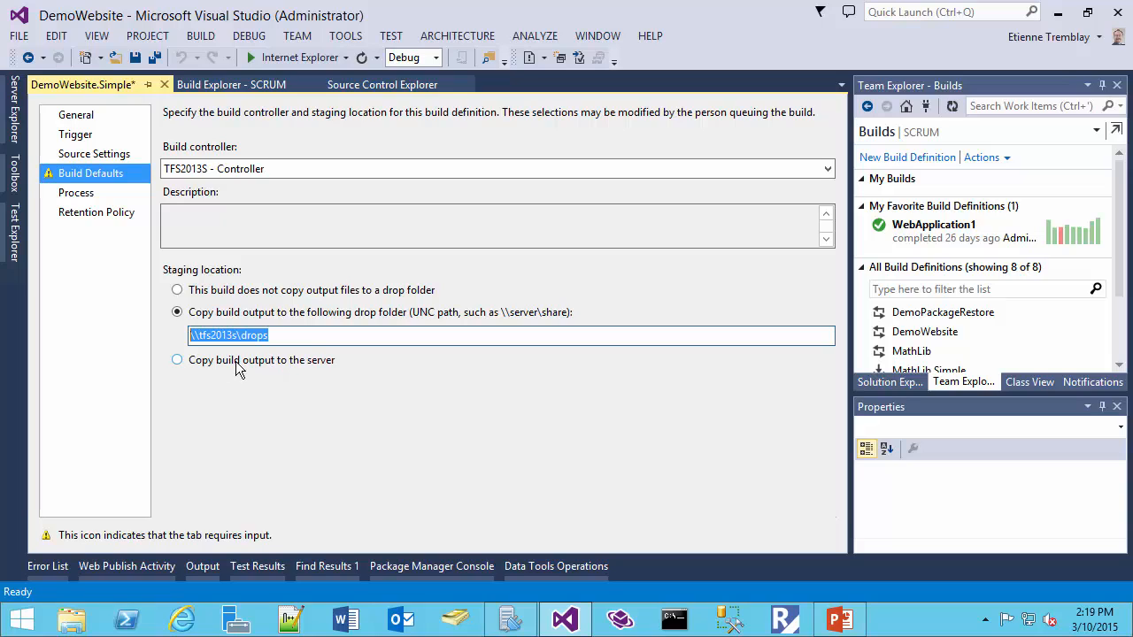
pyautogui.moveTo(270, 335); pyautogui.dragTo(98, 441)
# - Examine which build process template files are available for the definition's process, keeping the Default Template
pyautogui.click(86, 196)
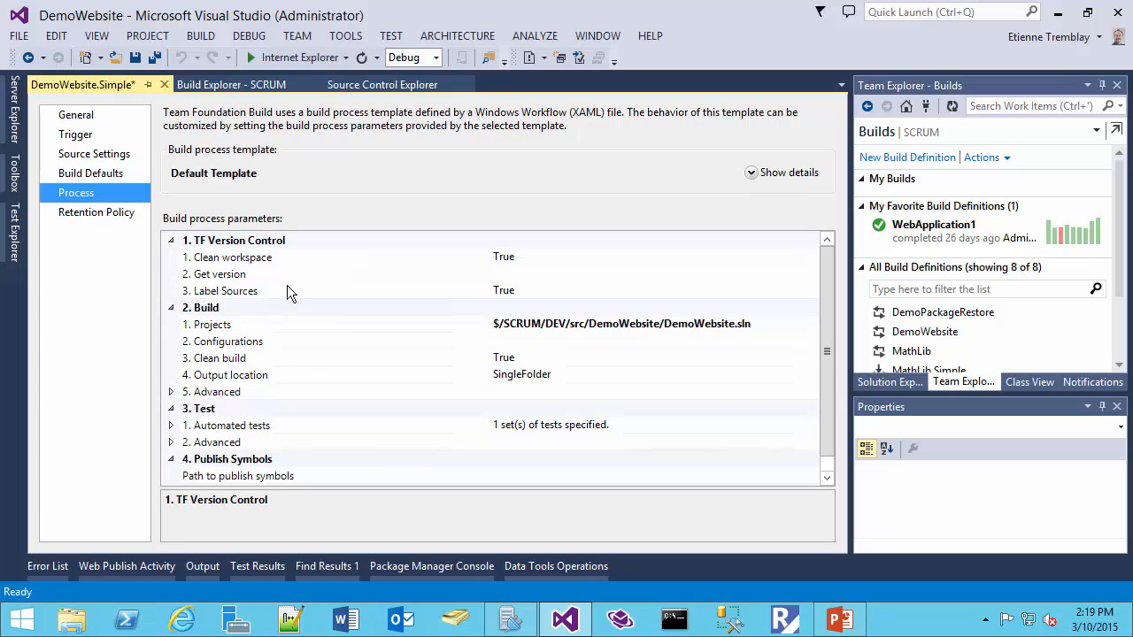
pyautogui.click(752, 173)
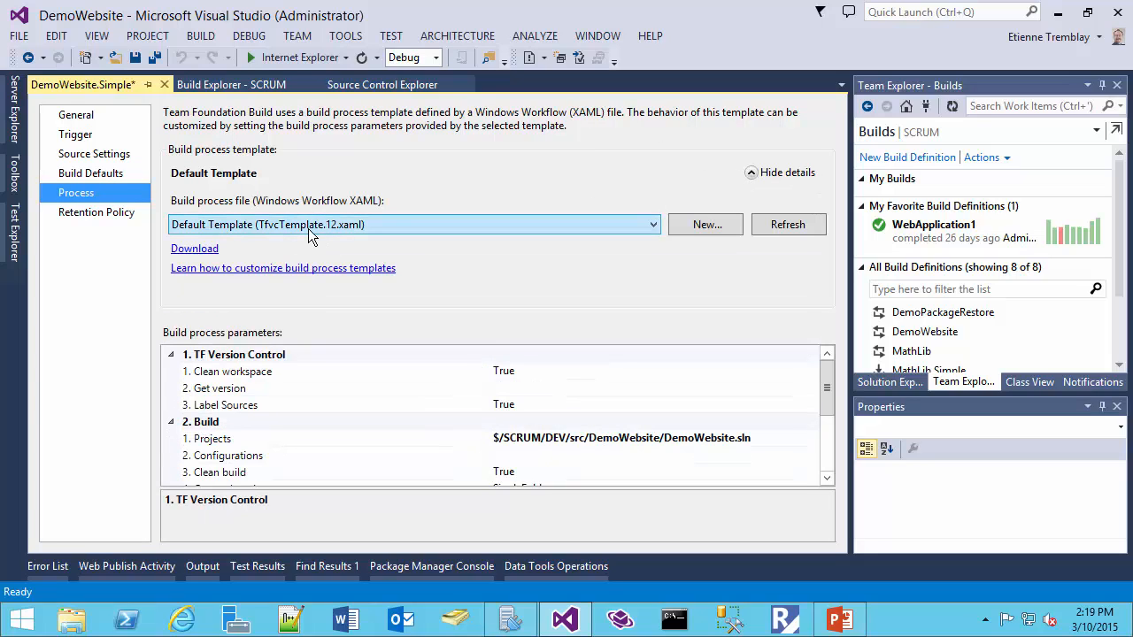
pyautogui.click(247, 227)
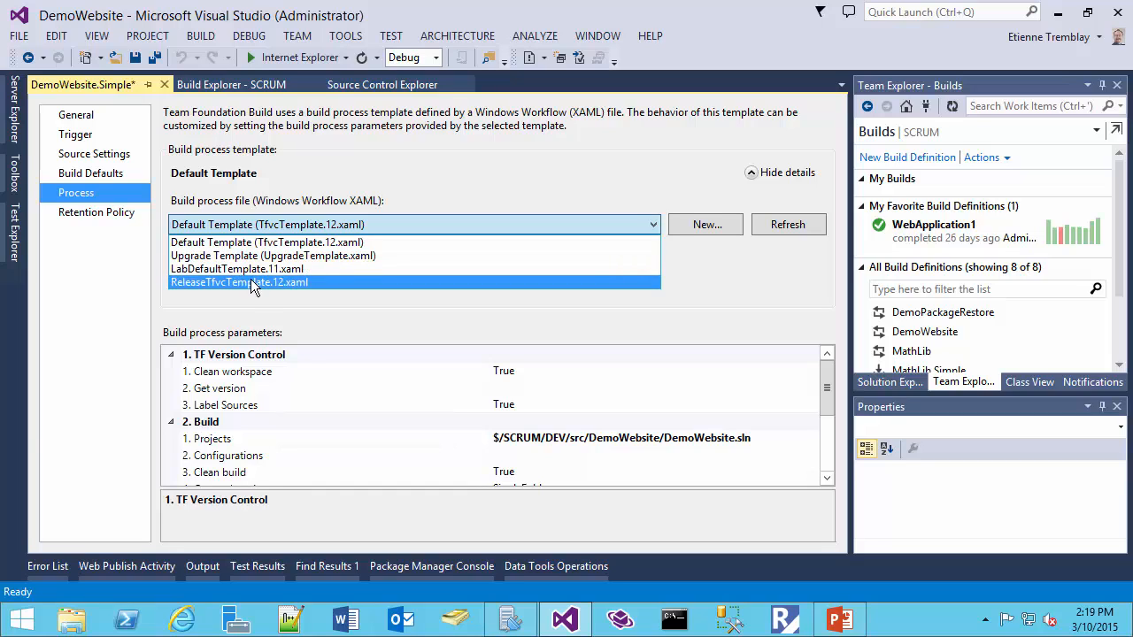
pyautogui.click(265, 226)
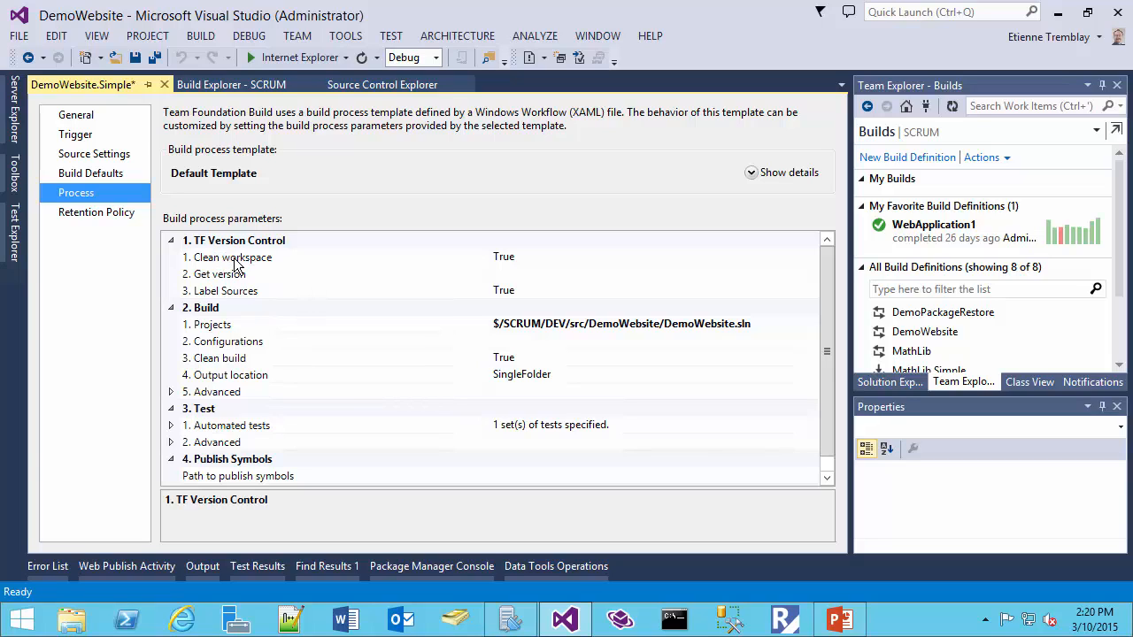
# - Review the Clean workspace, Get version and Label Sources parameters, then the solution listed under the Build group's Projects
pyautogui.click(226, 263)
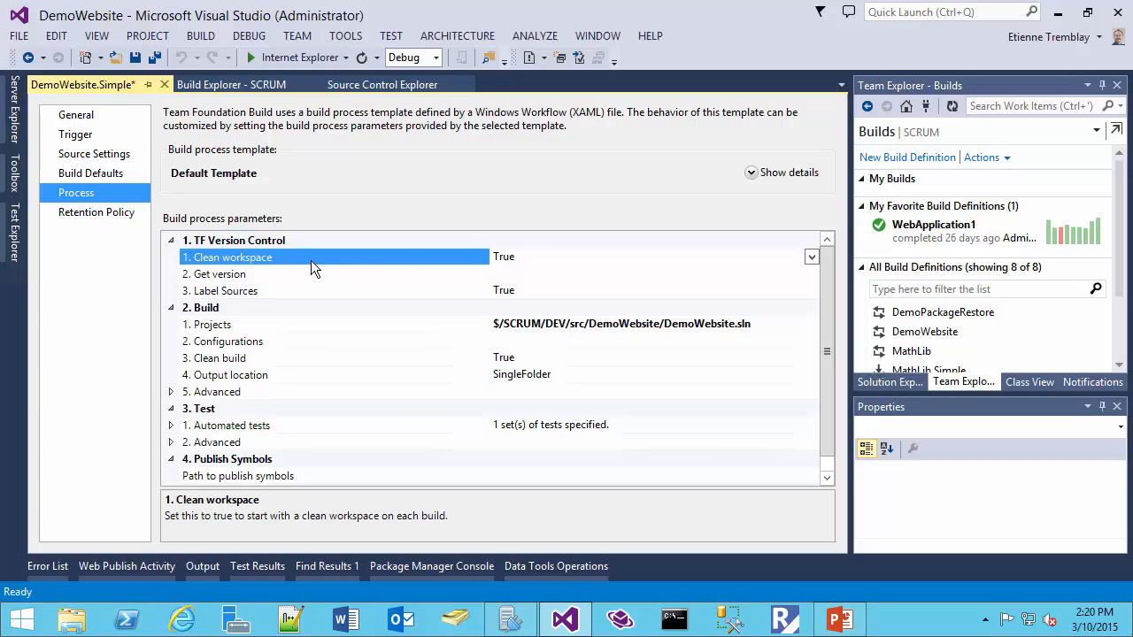
pyautogui.click(275, 273)
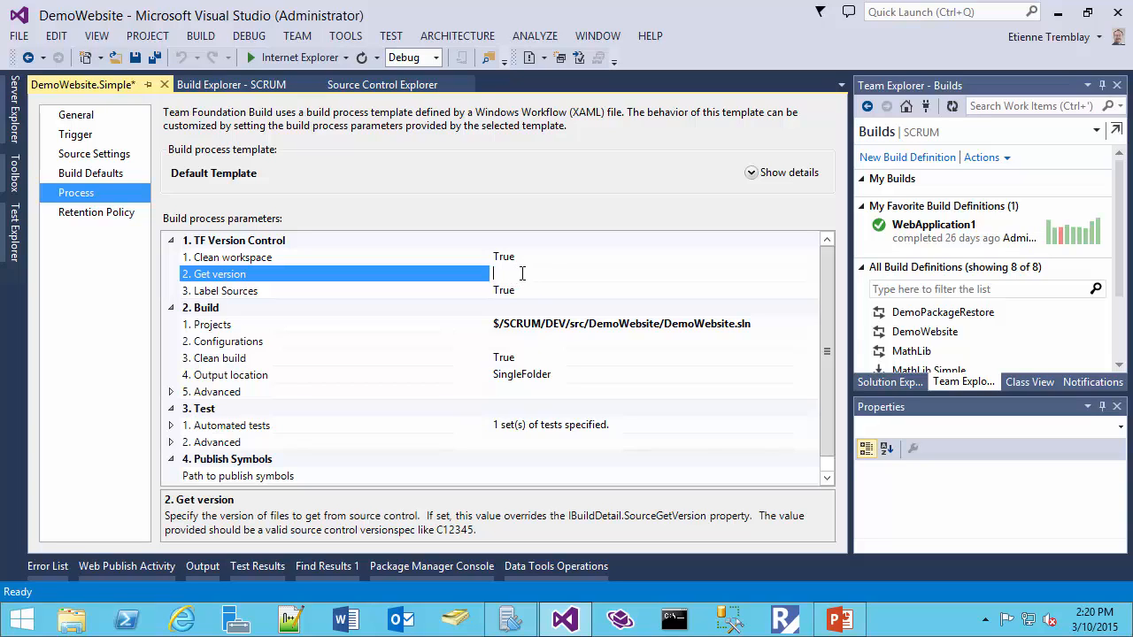
pyautogui.click(448, 293)
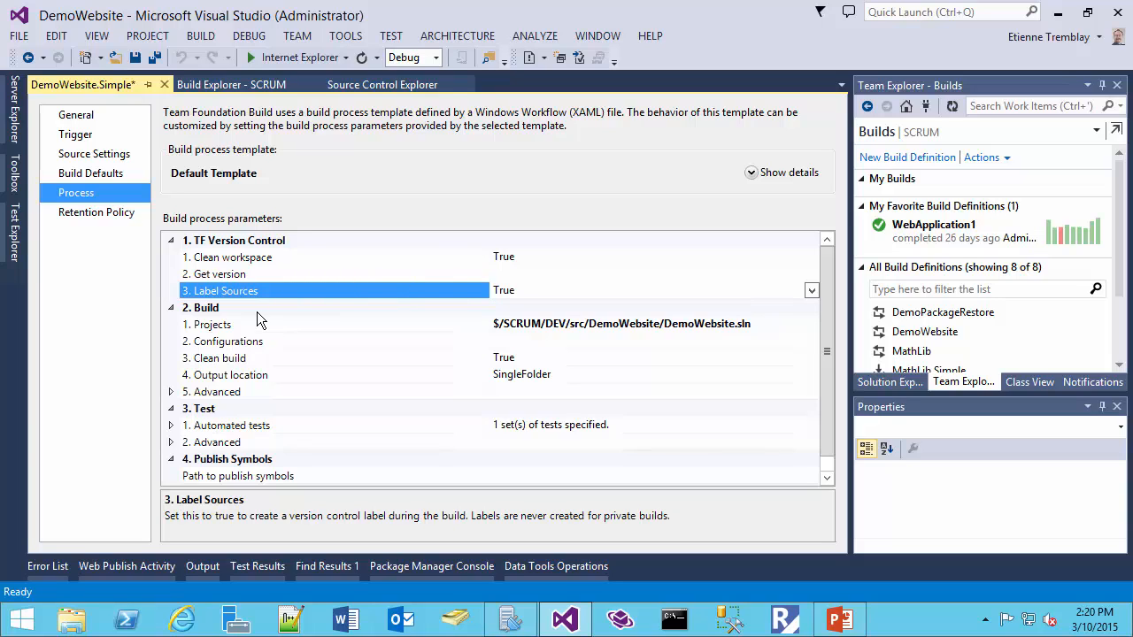
pyautogui.click(171, 240)
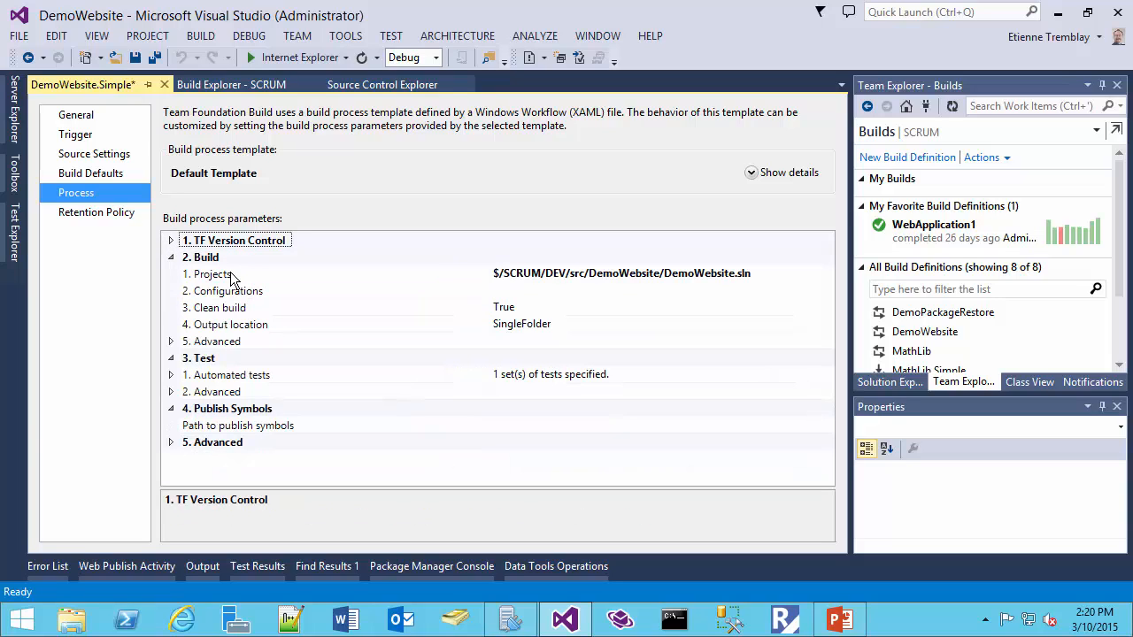
pyautogui.click(500, 281)
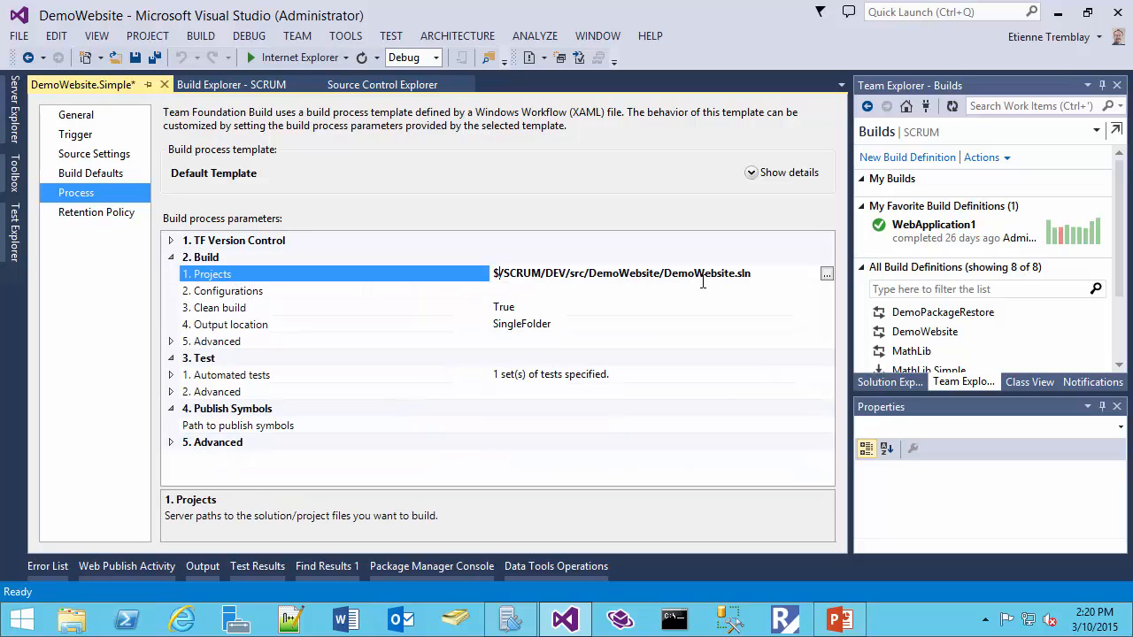
# - Examine the list of solutions to build and browse the DemoWebsite folder for solution files that could be added
pyautogui.click(825, 277)
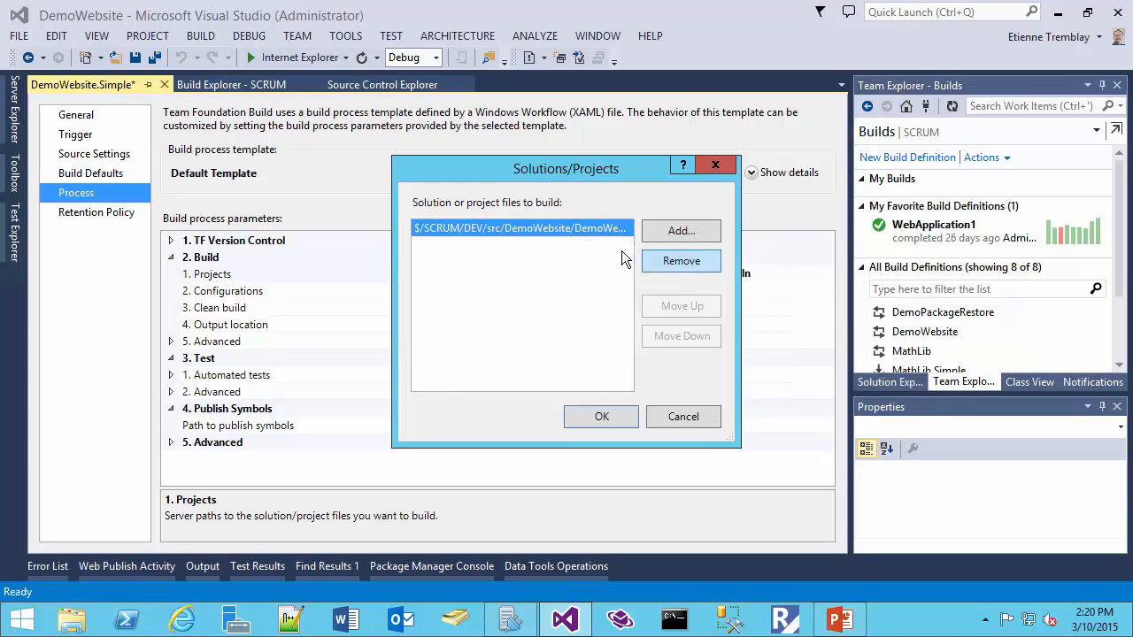
pyautogui.click(672, 232)
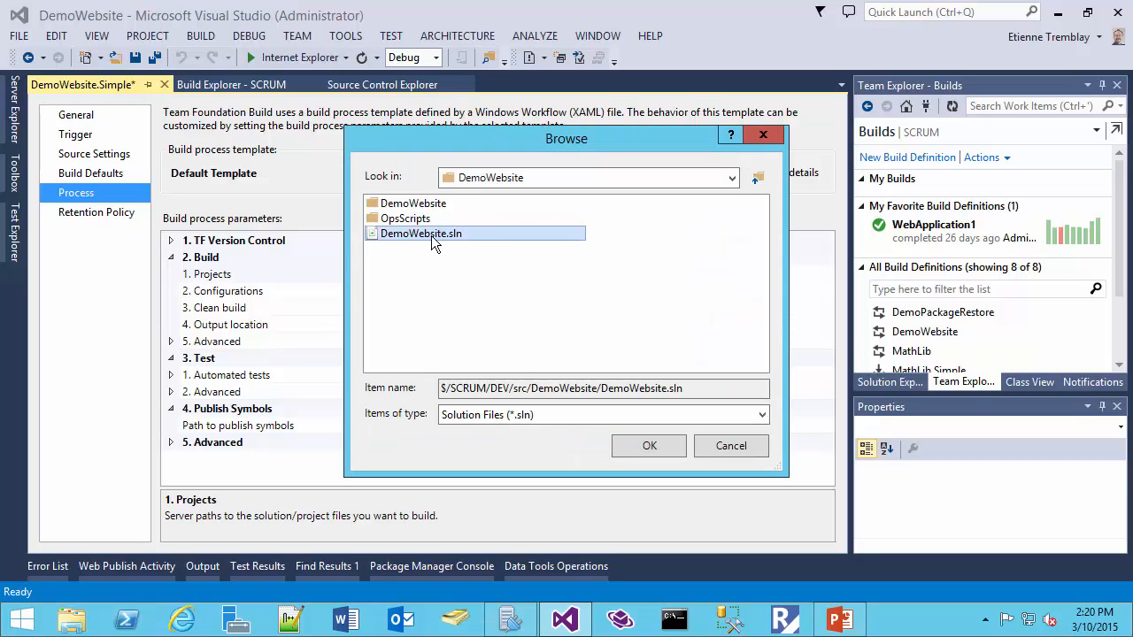
pyautogui.click(733, 446)
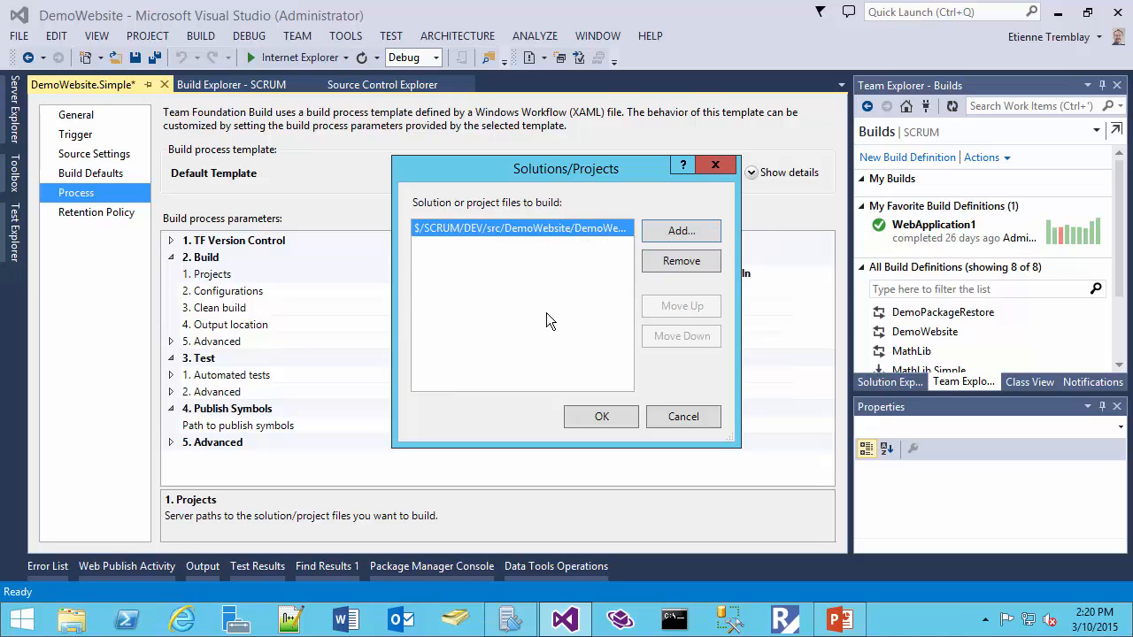
pyautogui.click(676, 417)
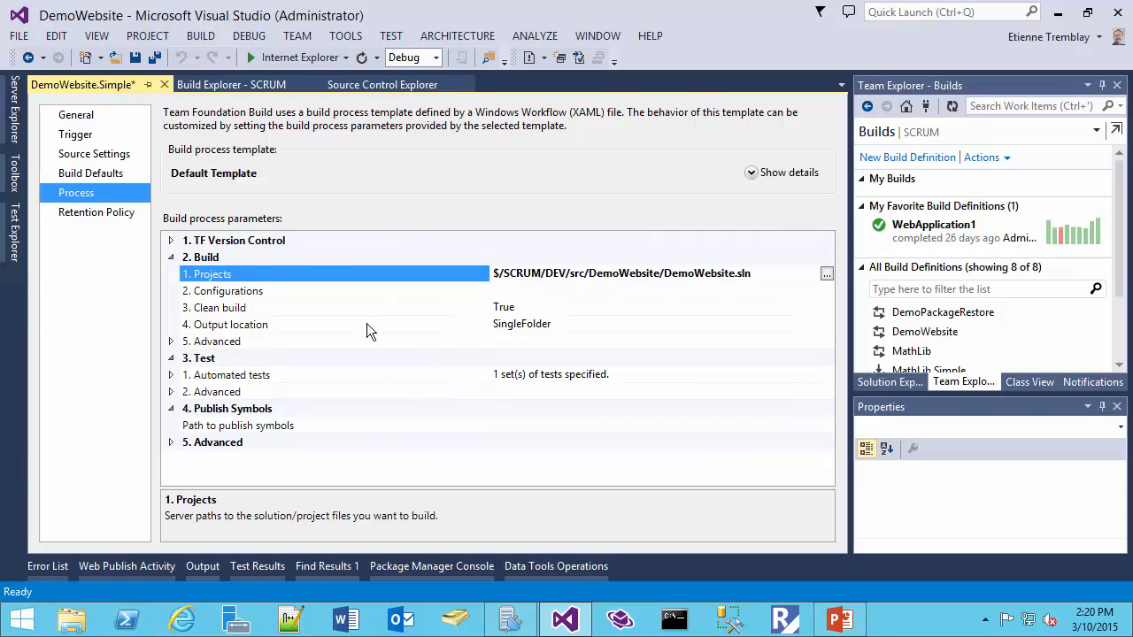
# - Try adding a Debug configuration with the Any CPU platform to the build Configurations, and remove it again
pyautogui.click(290, 291)
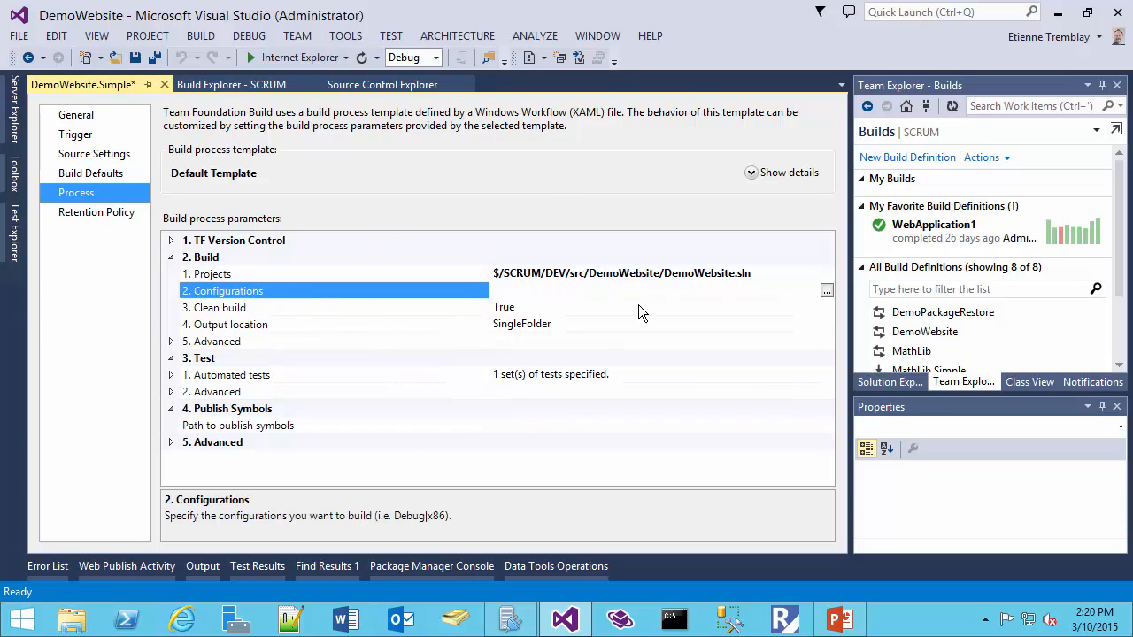
pyautogui.click(823, 289)
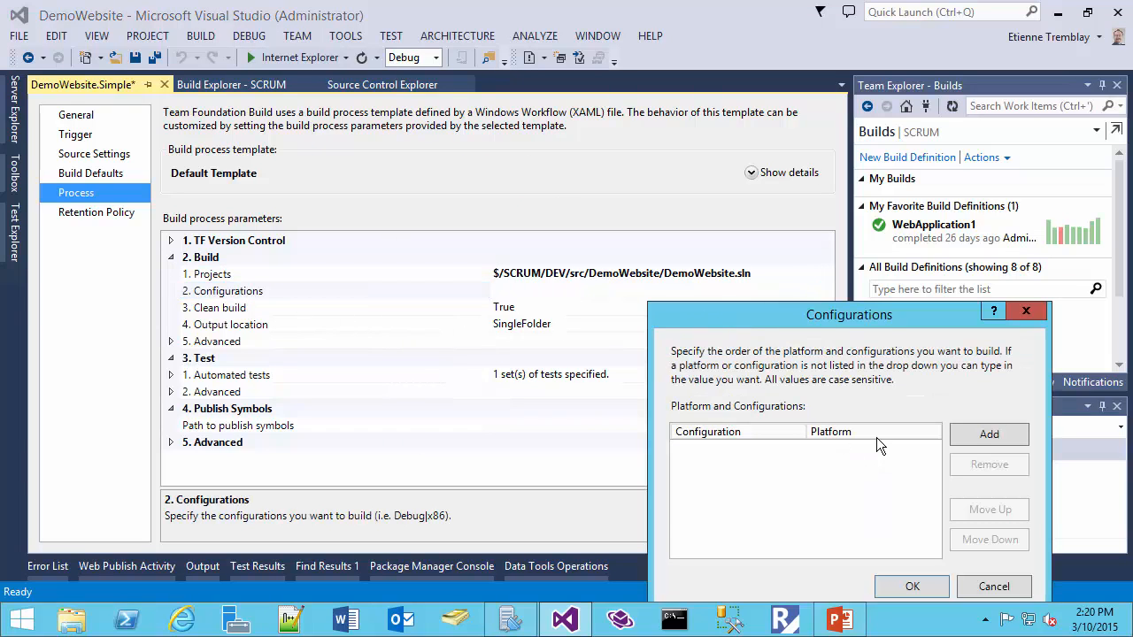
pyautogui.click(980, 435)
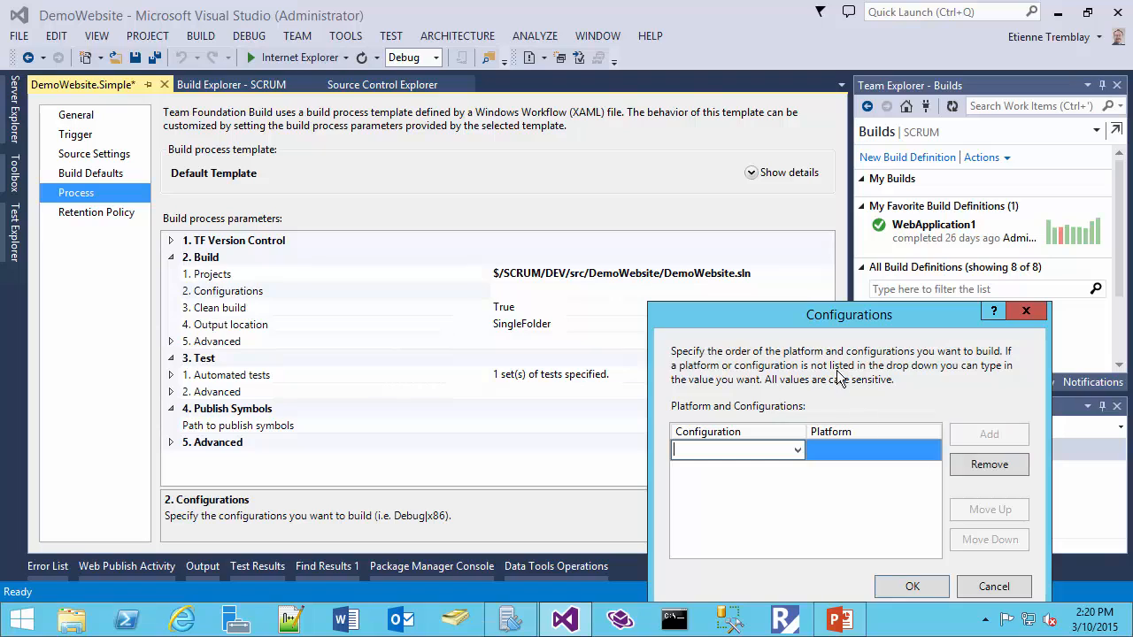
pyautogui.click(797, 449)
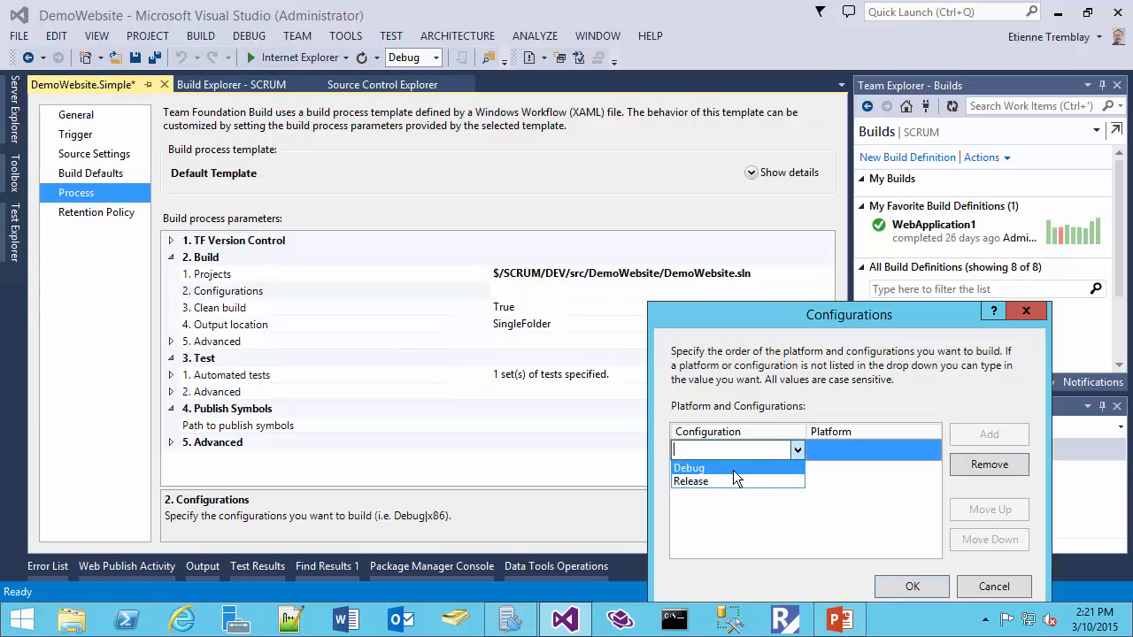
pyautogui.click(732, 466)
pyautogui.click(840, 454)
pyautogui.click(925, 451)
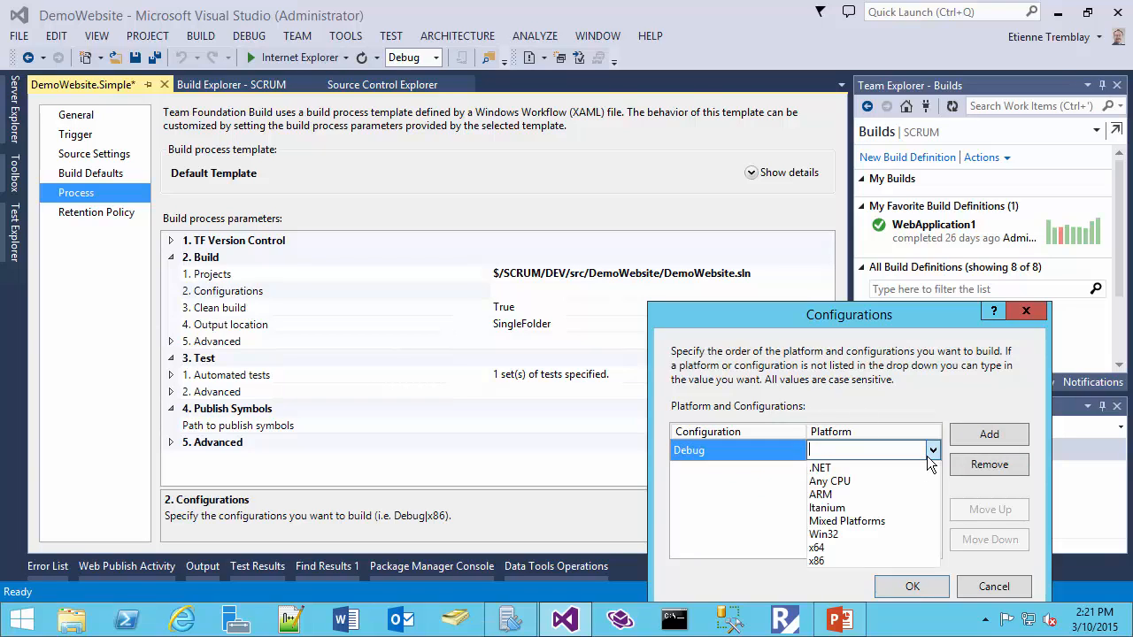
pyautogui.click(872, 482)
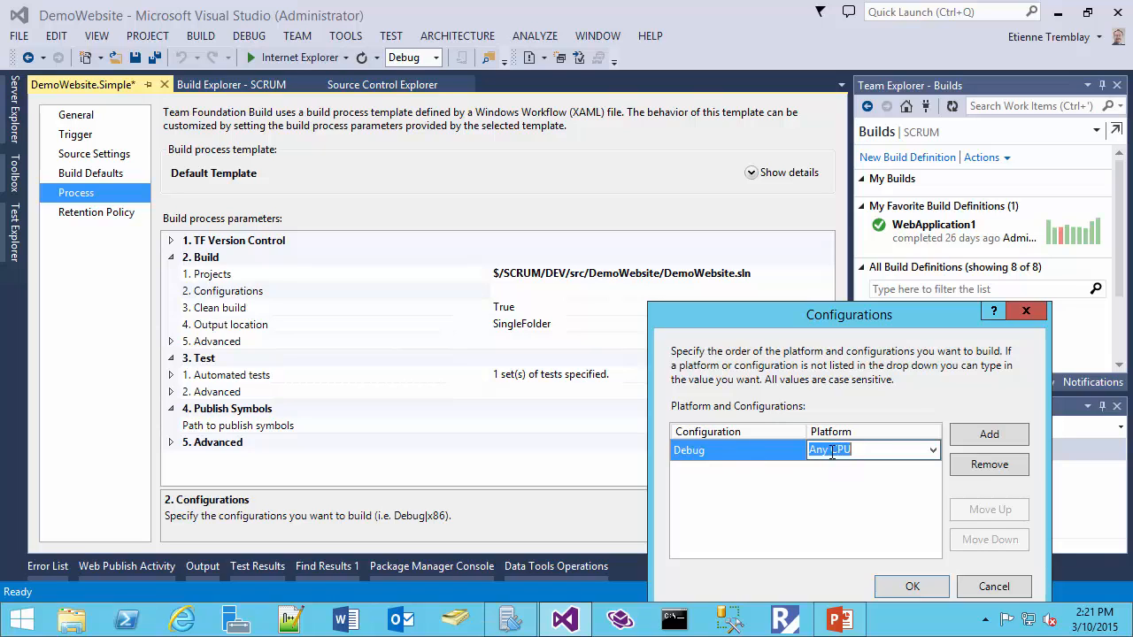
pyautogui.click(977, 465)
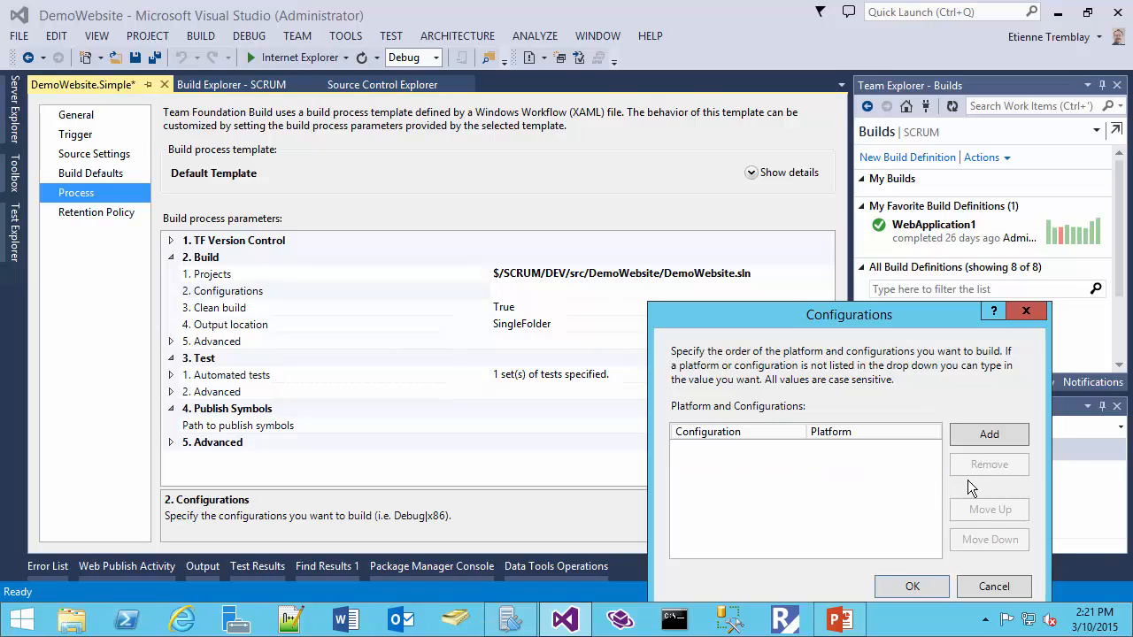
pyautogui.click(912, 586)
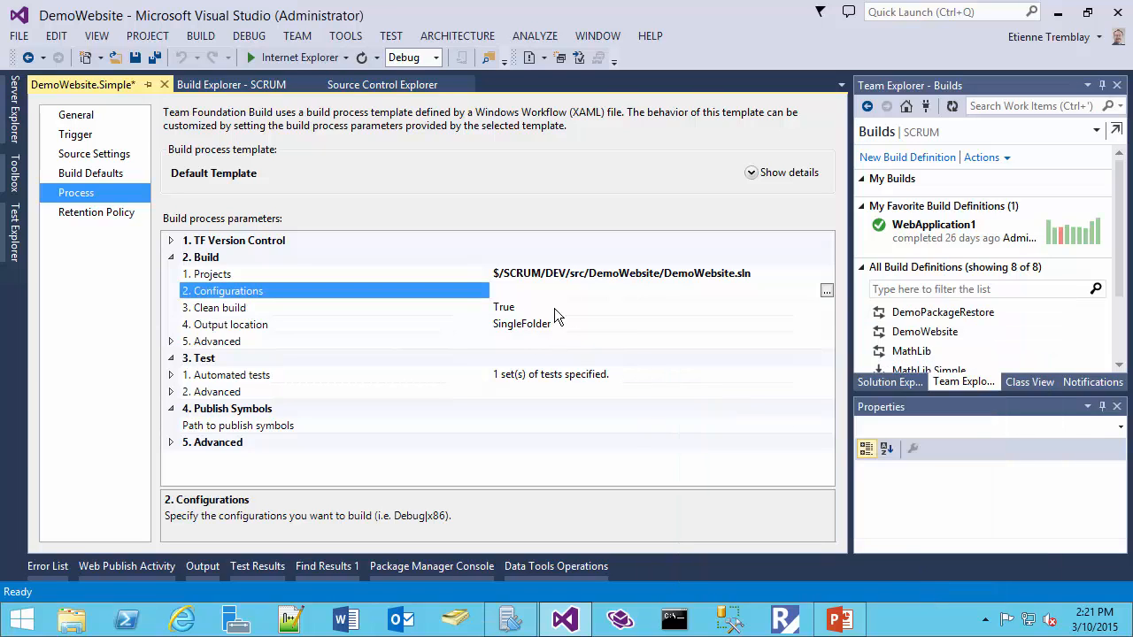
# - Review the Projects path and the Clean build parameter, and examine the choices for Output location, keeping SingleFolder
pyautogui.click(749, 273)
pyautogui.moveTo(750, 273); pyautogui.dragTo(489, 276)
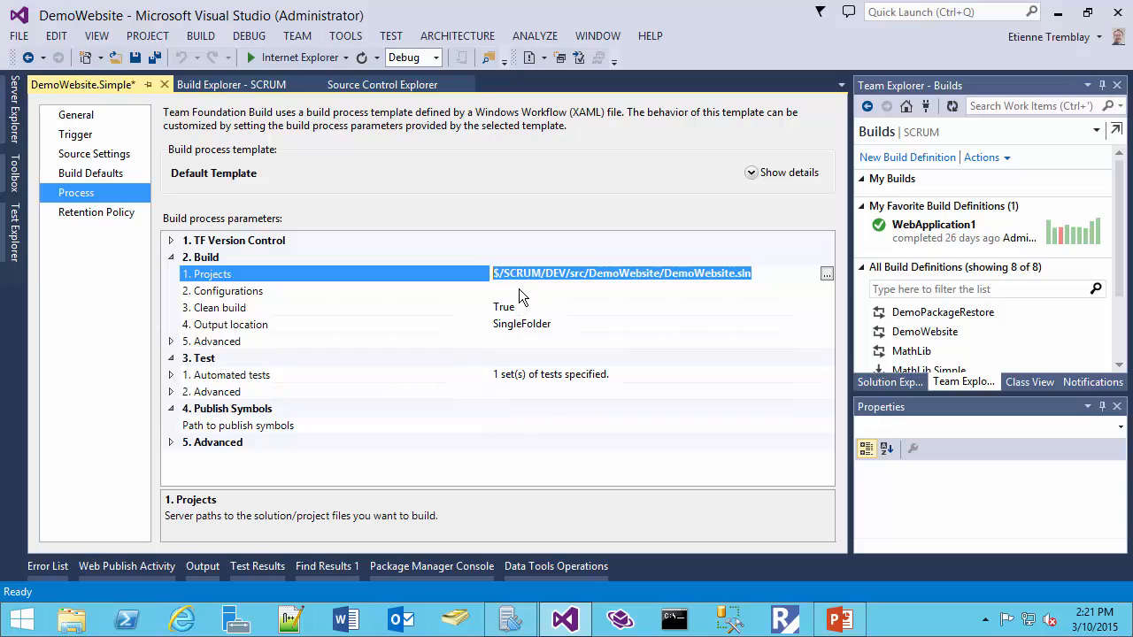
pyautogui.click(421, 309)
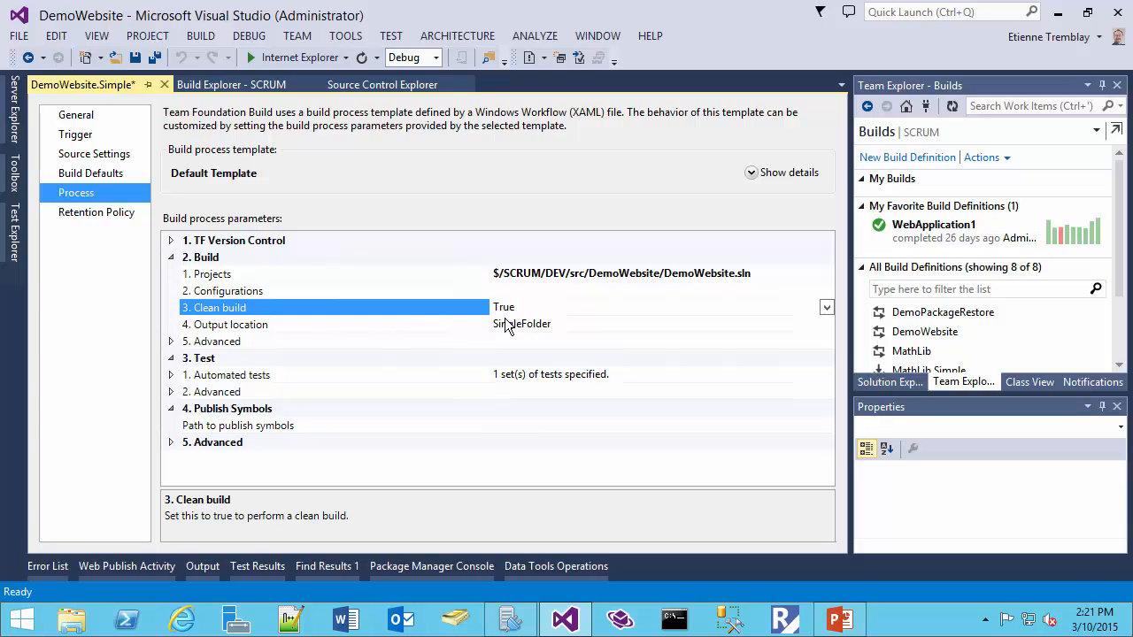
pyautogui.click(460, 328)
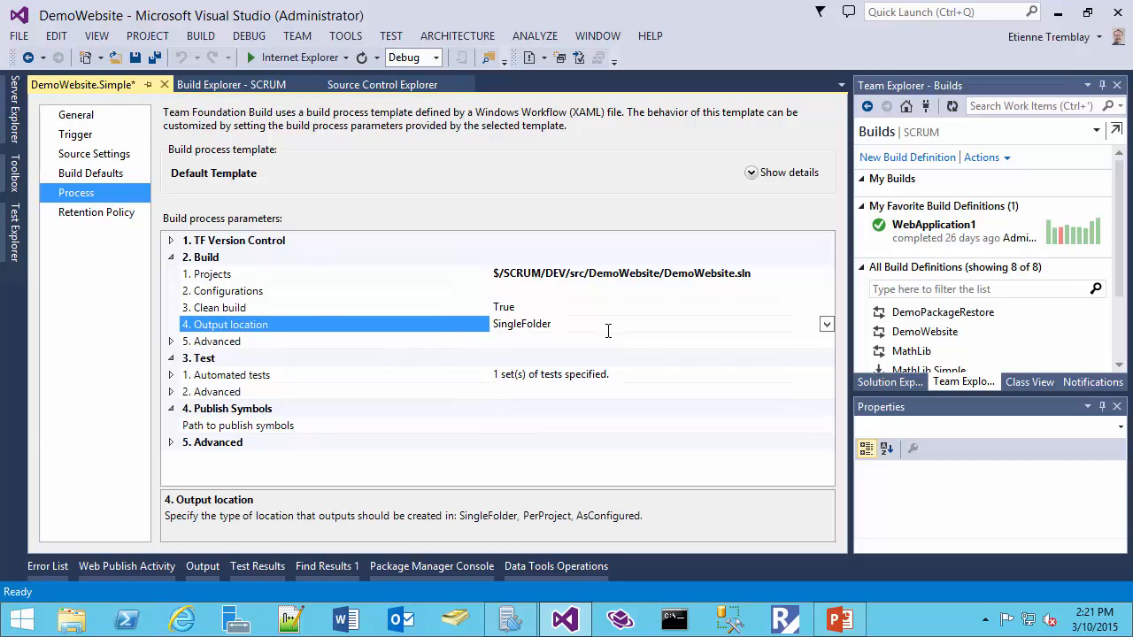
pyautogui.click(825, 325)
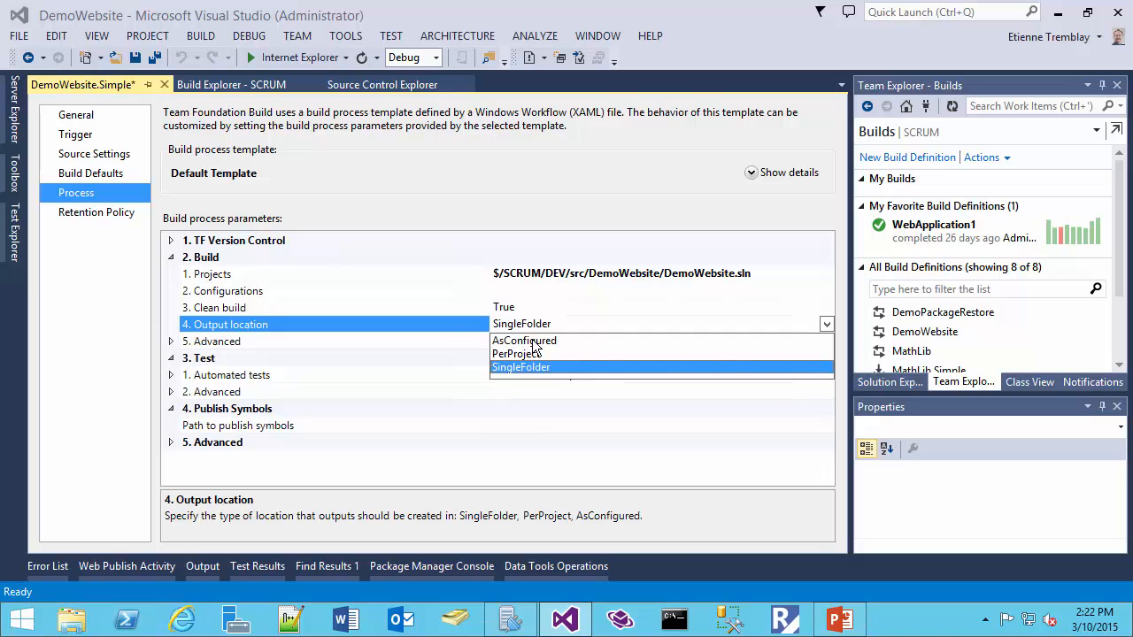
pyautogui.click(470, 326)
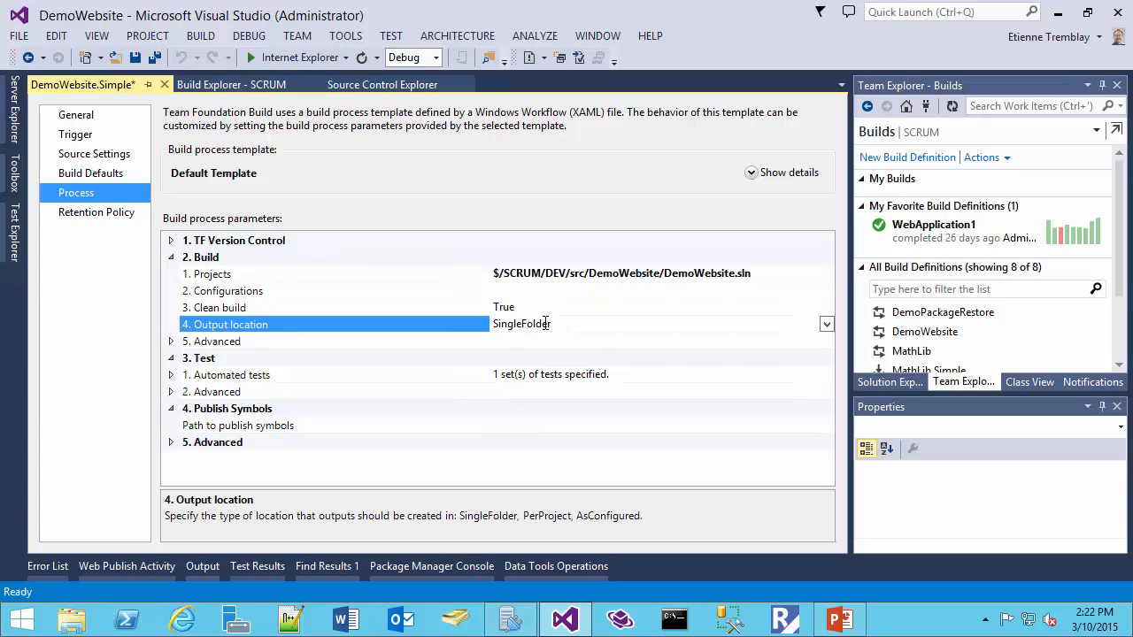
# - Inspect the Build group's Advanced parameters, including the MSBuild arguments
pyautogui.click(172, 342)
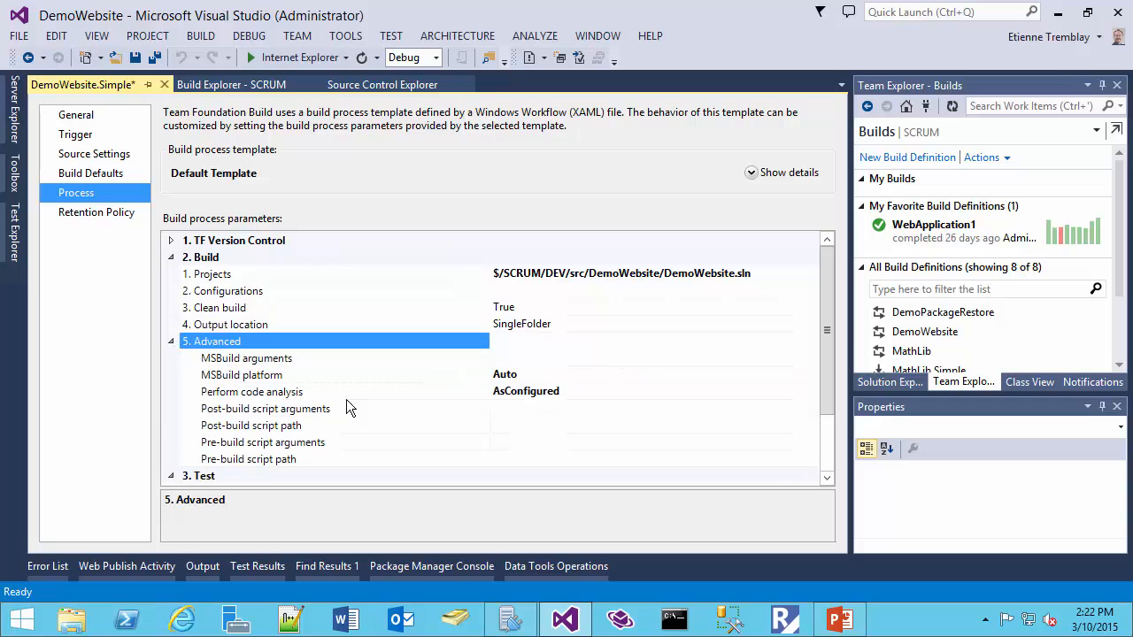
pyautogui.click(497, 358)
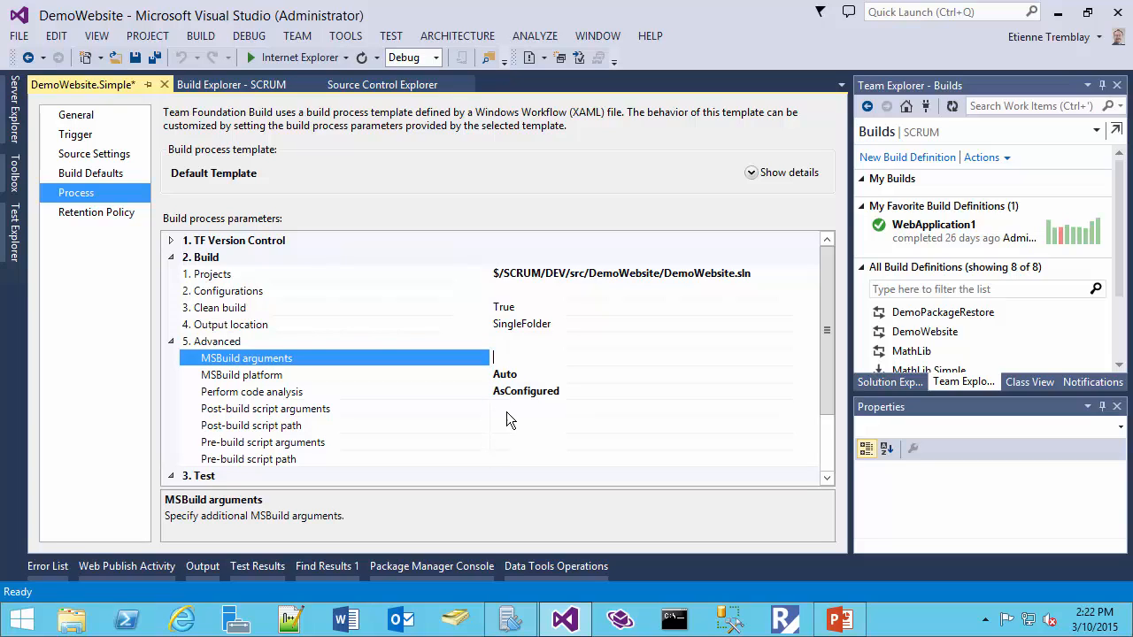
pyautogui.click(171, 341)
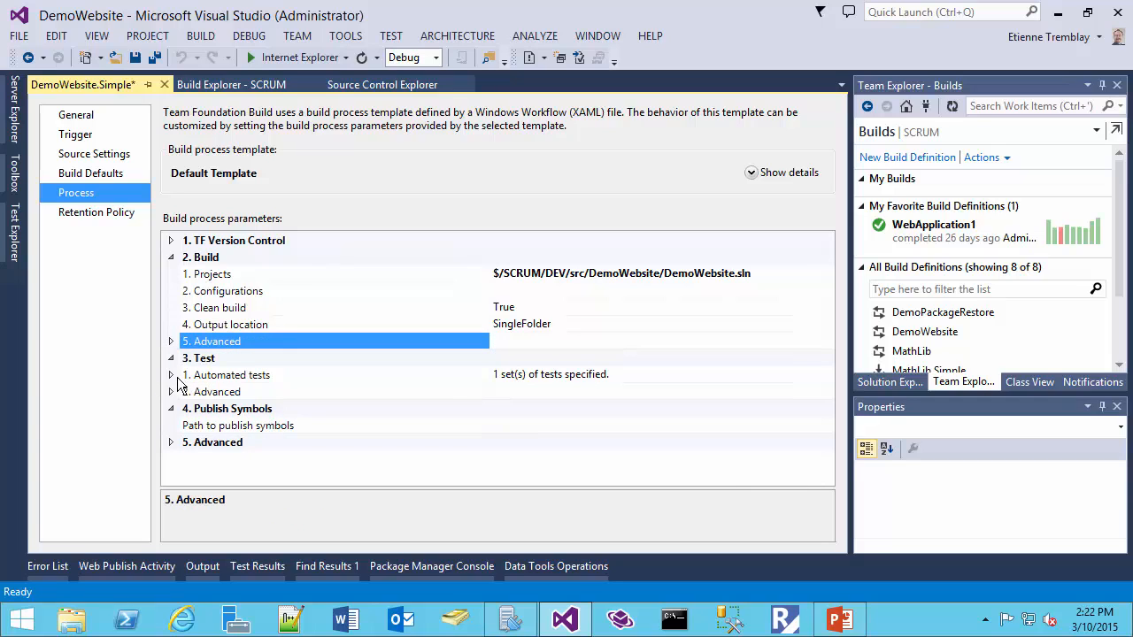
# - Inspect the automated test run's assembly file specification and its Options choices, keeping None
pyautogui.click(171, 375)
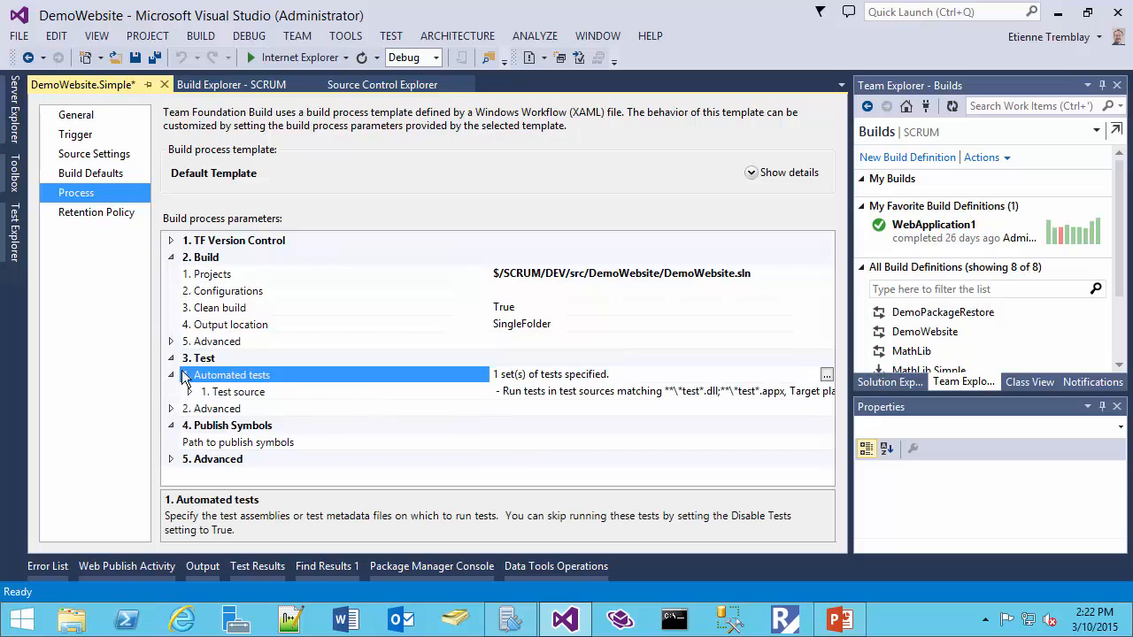
pyautogui.click(172, 374)
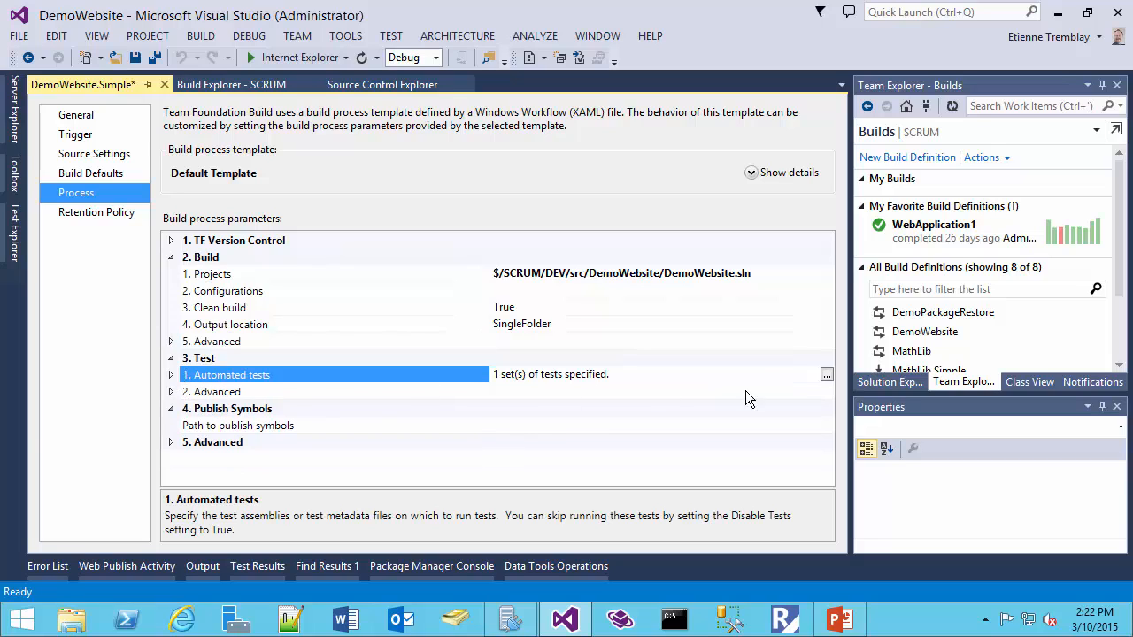
pyautogui.click(826, 375)
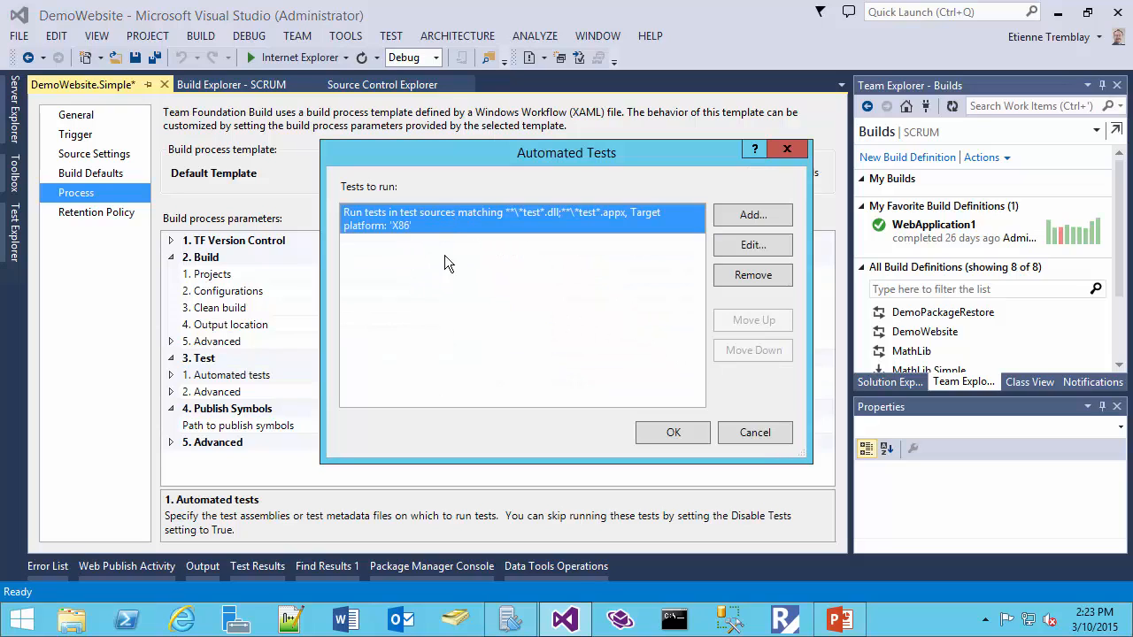
pyautogui.click(751, 245)
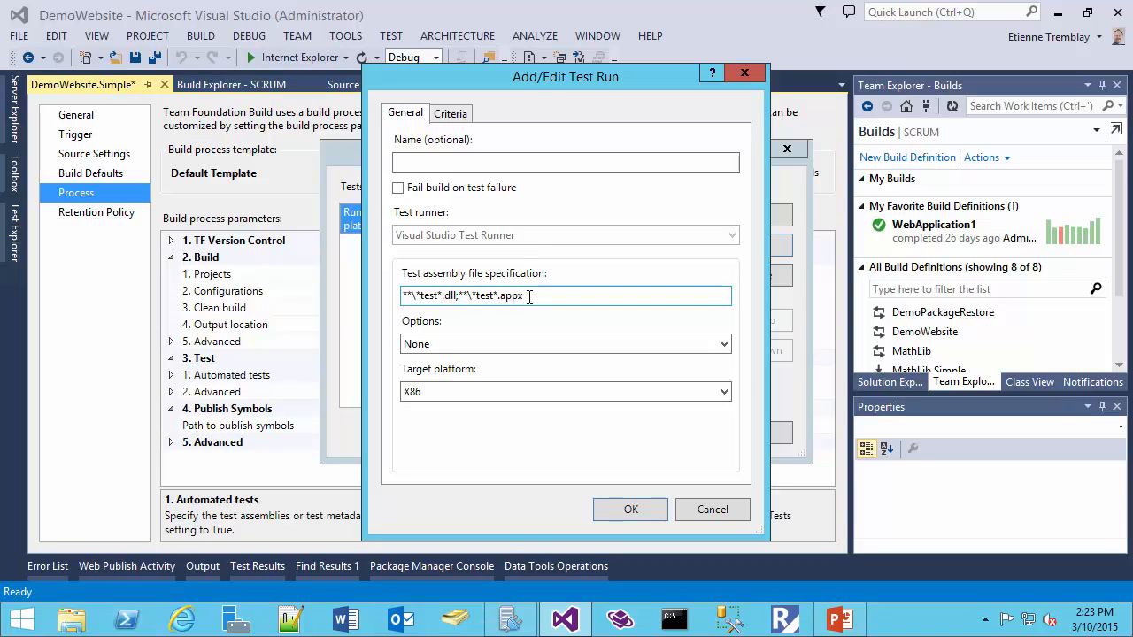
pyautogui.click(429, 297)
pyautogui.moveTo(429, 297); pyautogui.dragTo(468, 296)
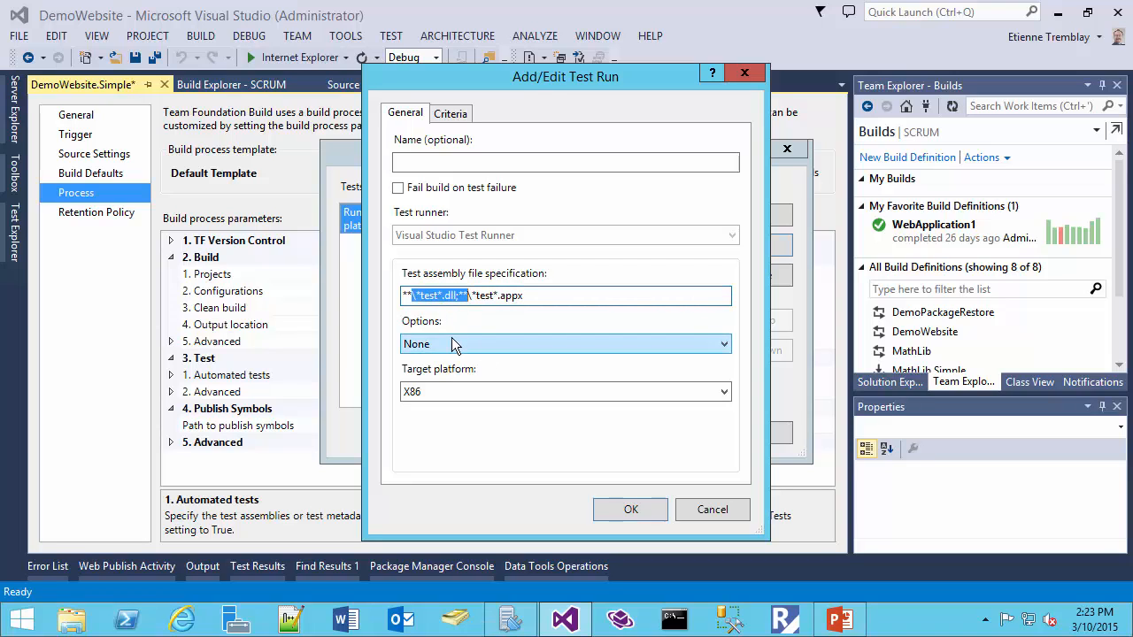
pyautogui.click(452, 341)
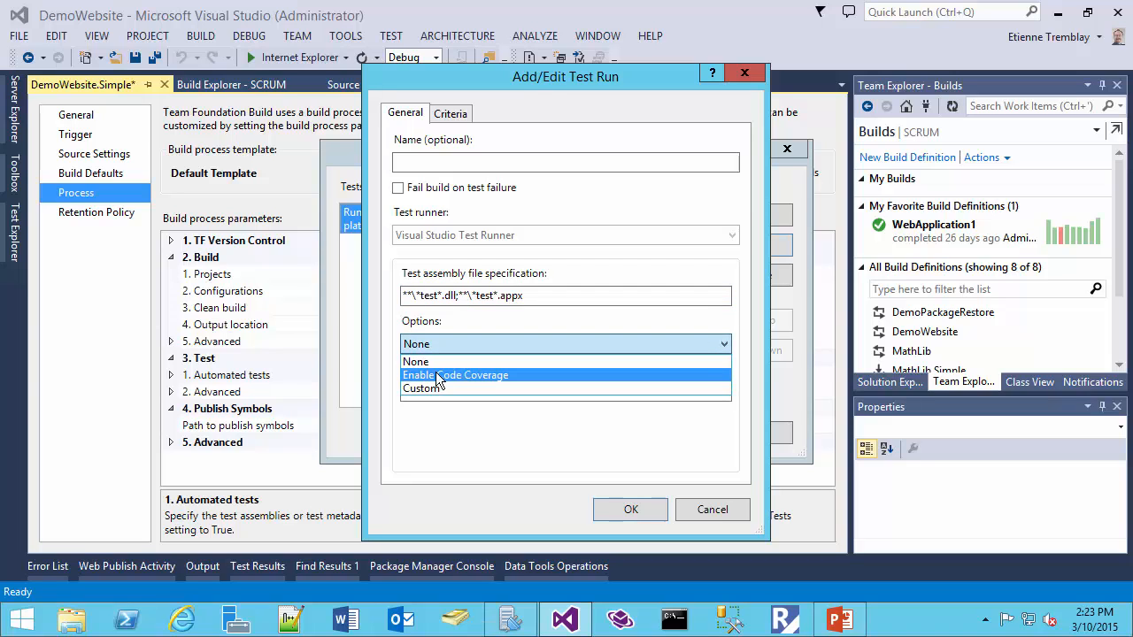
pyautogui.click(434, 345)
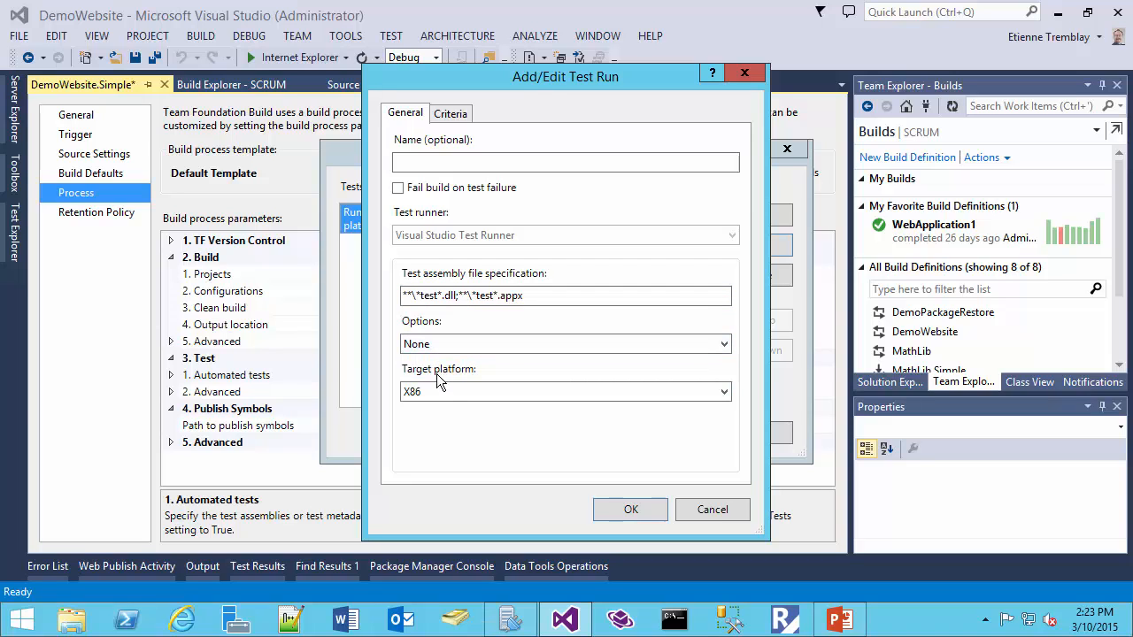
pyautogui.click(629, 509)
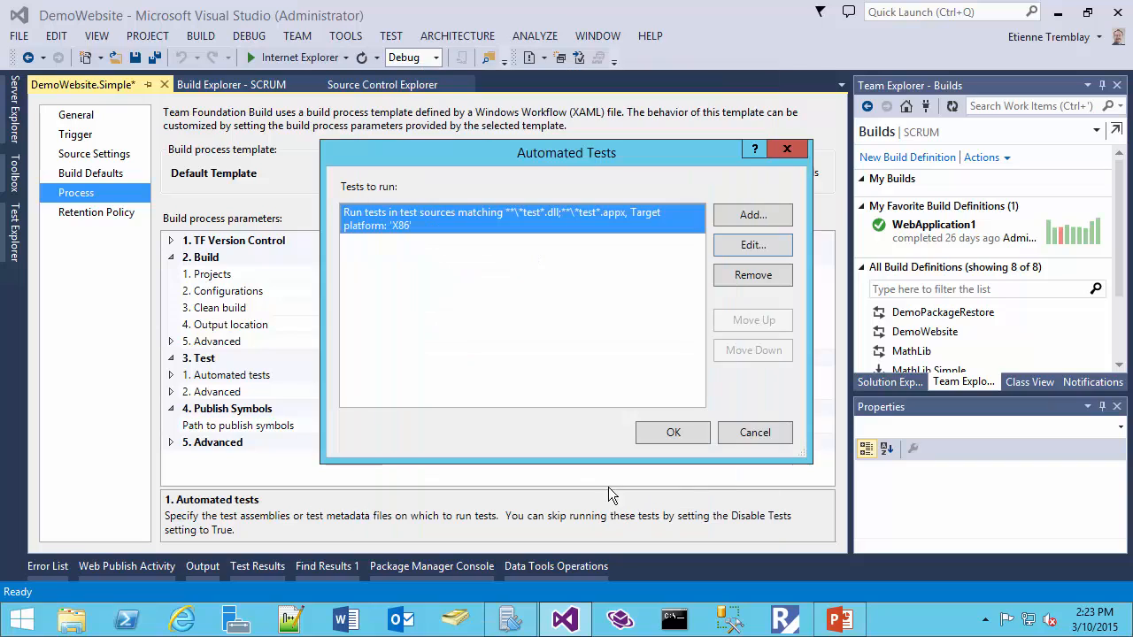
pyautogui.click(670, 432)
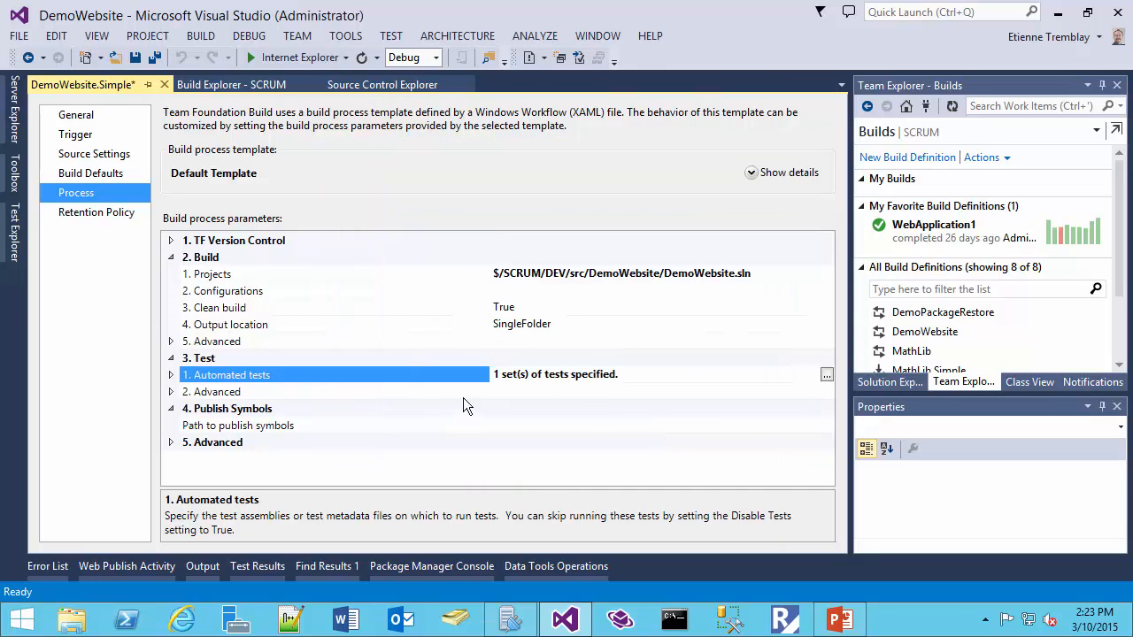
# - Review the Test group's Advanced parameters, including Disable tests, Analyze test impact and the pre-test and post-test scripts
pyautogui.click(465, 393)
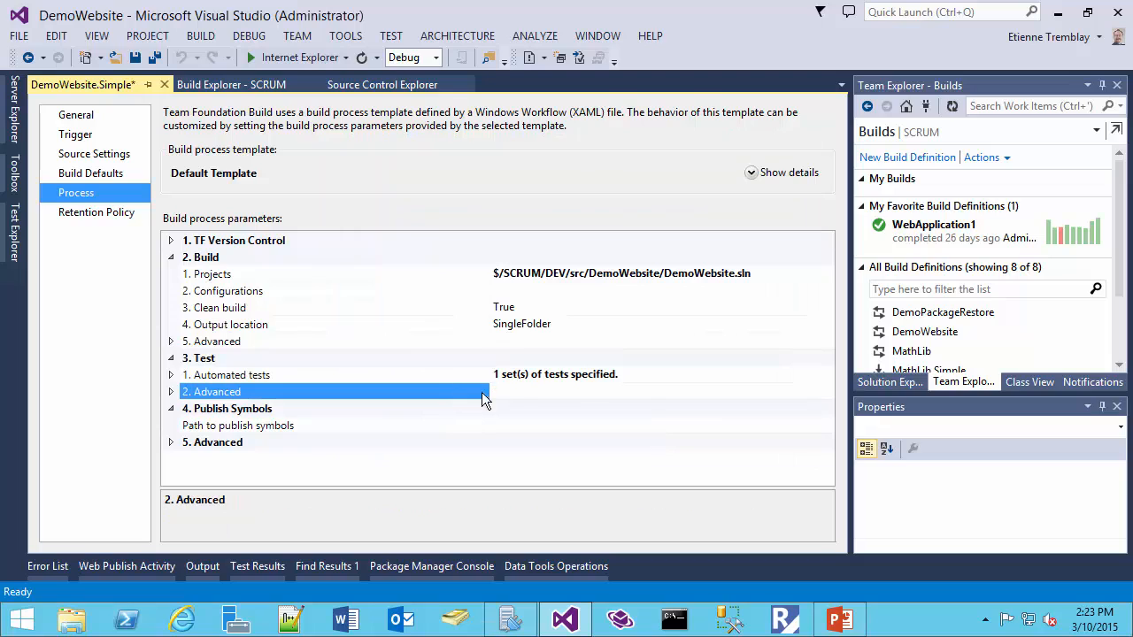
pyautogui.click(172, 395)
pyautogui.click(253, 425)
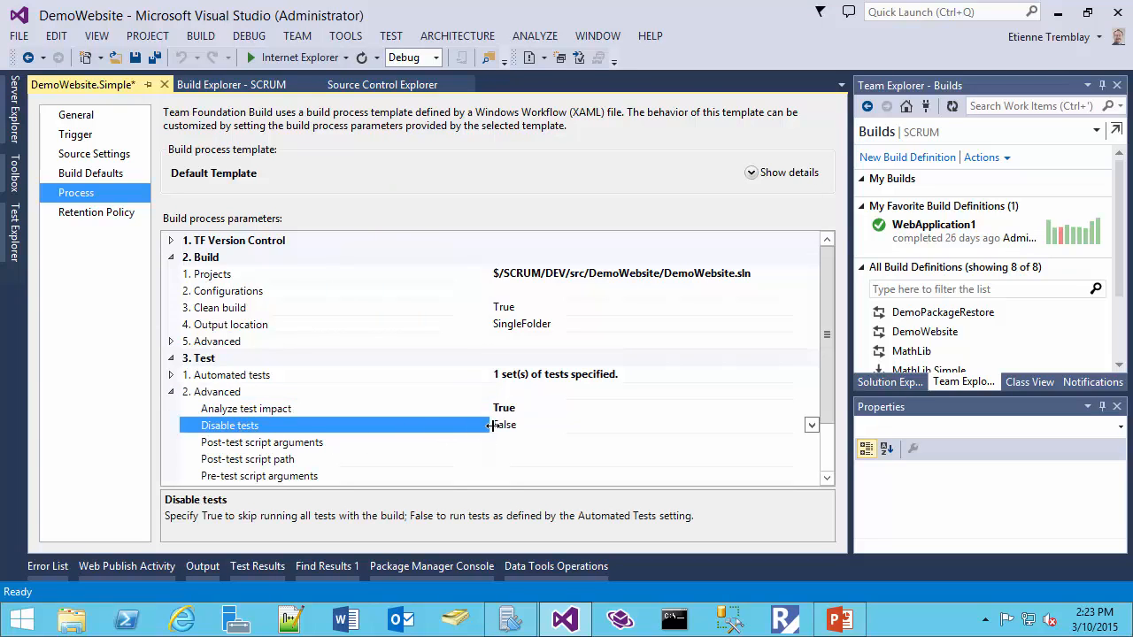
pyautogui.click(366, 410)
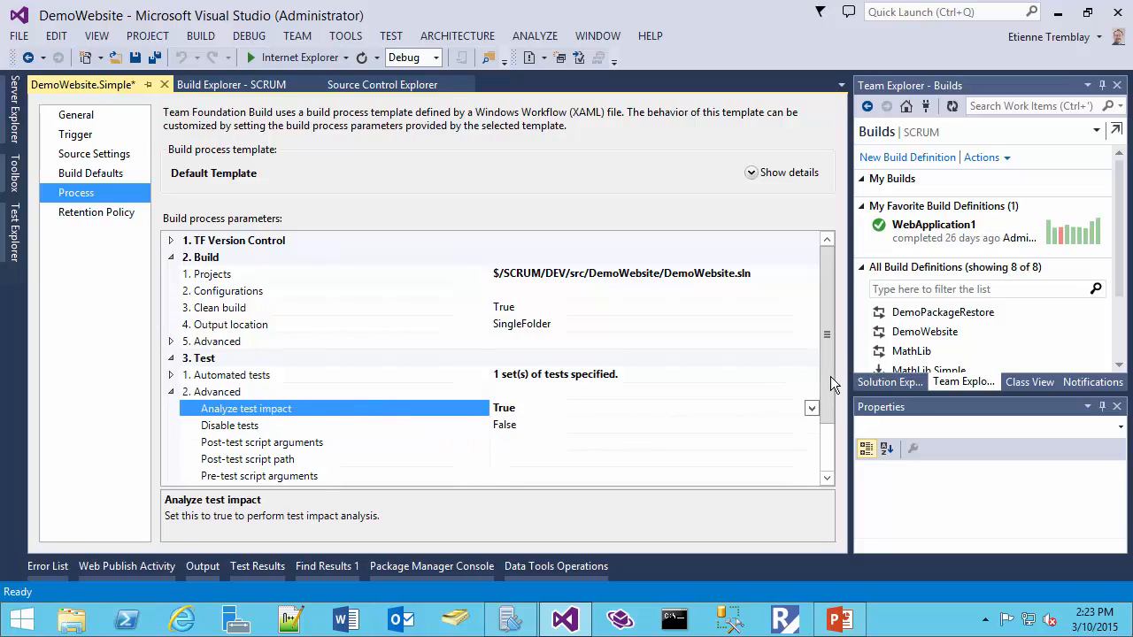
pyautogui.moveTo(831, 400); pyautogui.dragTo(827, 440)
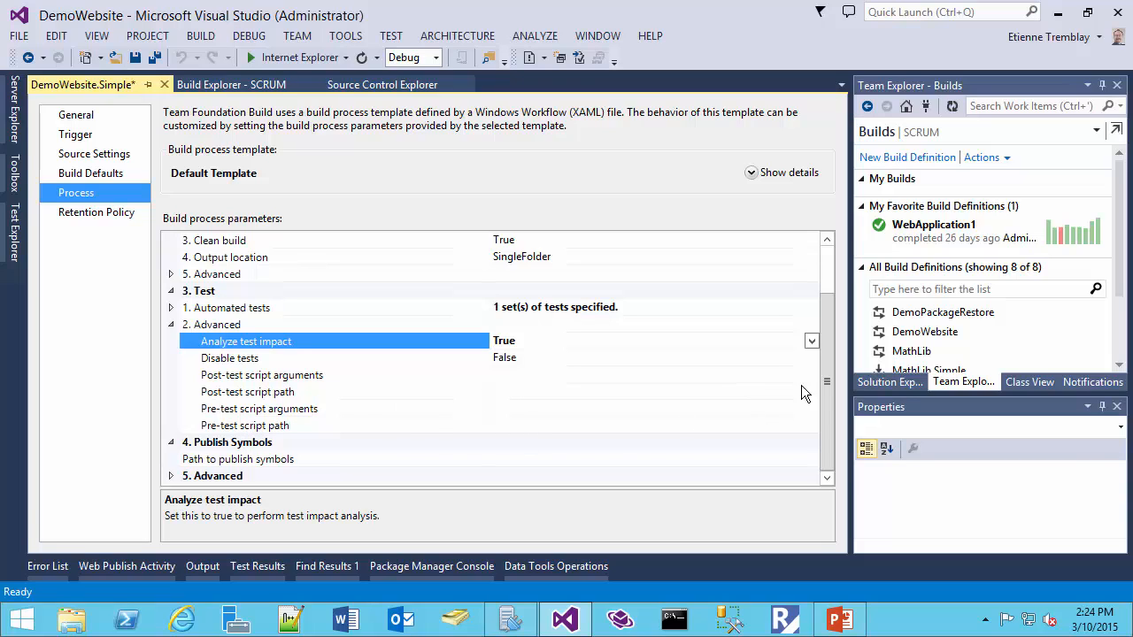
# - Set the path to publish symbols to \\tfs2013s\symbols and expand the final Advanced parameter group
pyautogui.click(171, 293)
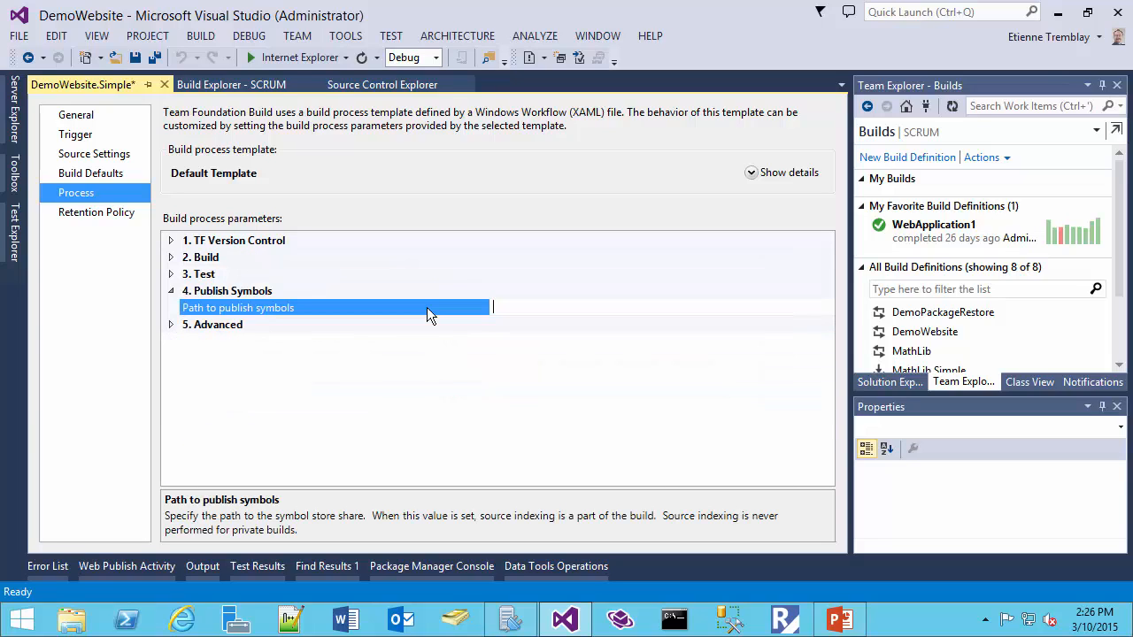
pyautogui.write('\\\\tfs2013s\\symbols')
pyautogui.click(169, 325)
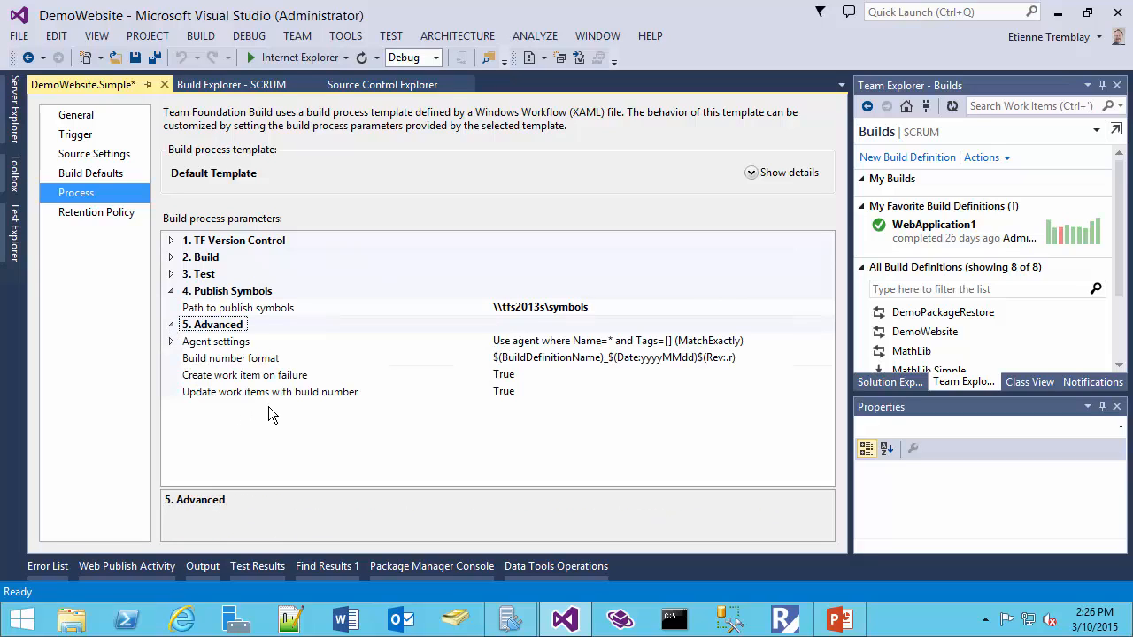
# - Examine the build number format's string, preview and available macros in its editor, then cancel without changing the format
pyautogui.click(516, 357)
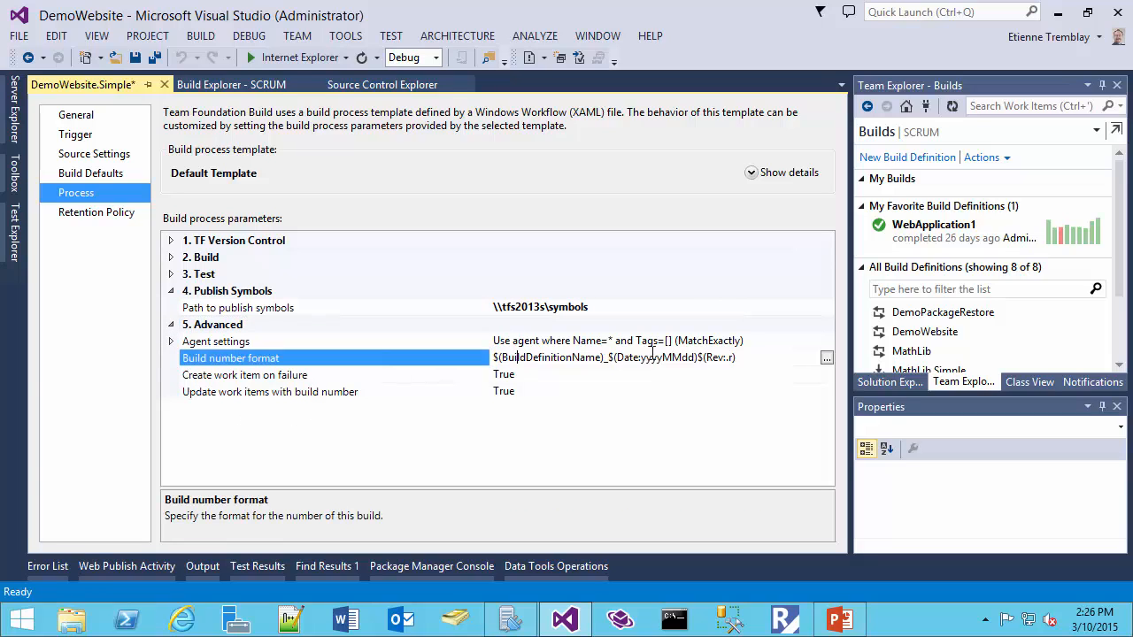
pyautogui.click(825, 358)
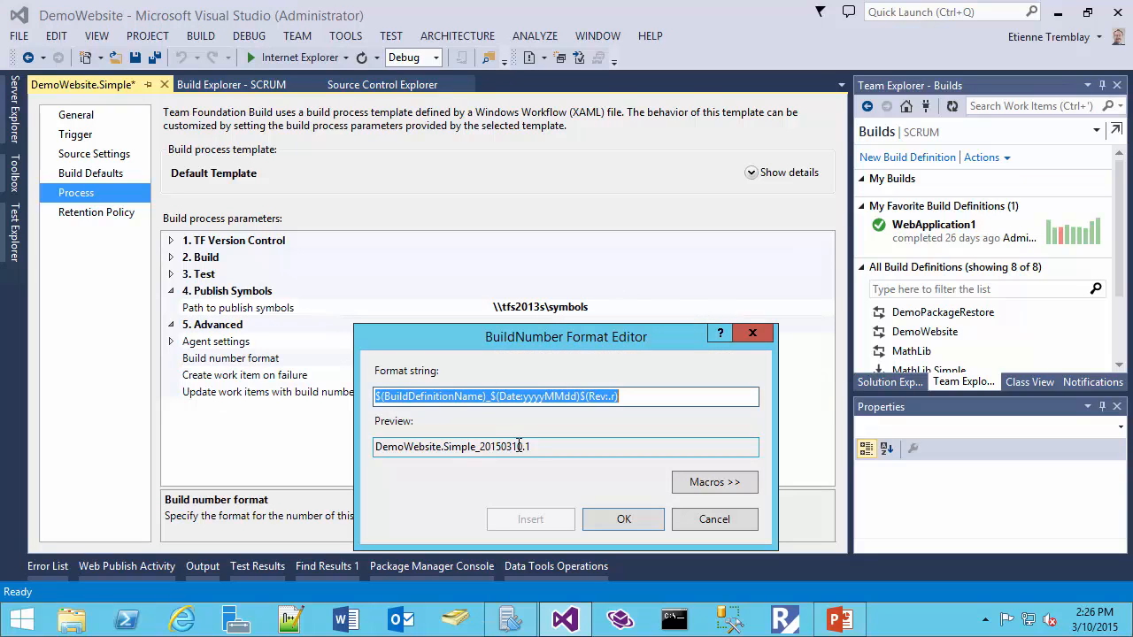
pyautogui.moveTo(538, 447); pyautogui.dragTo(335, 459)
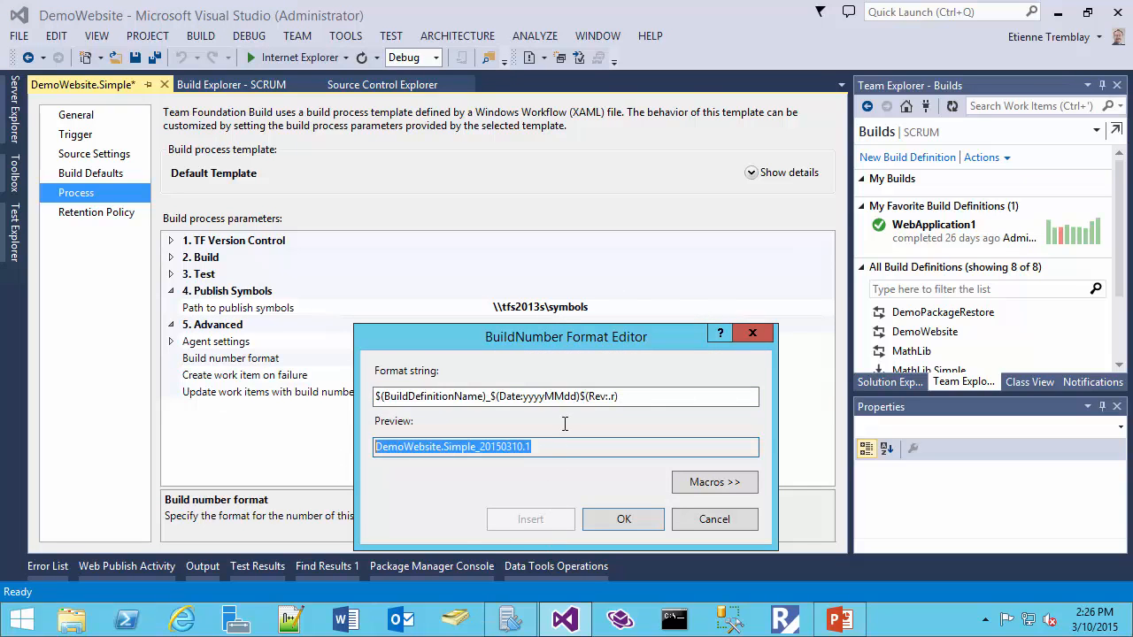
pyautogui.moveTo(627, 395); pyautogui.dragTo(376, 397)
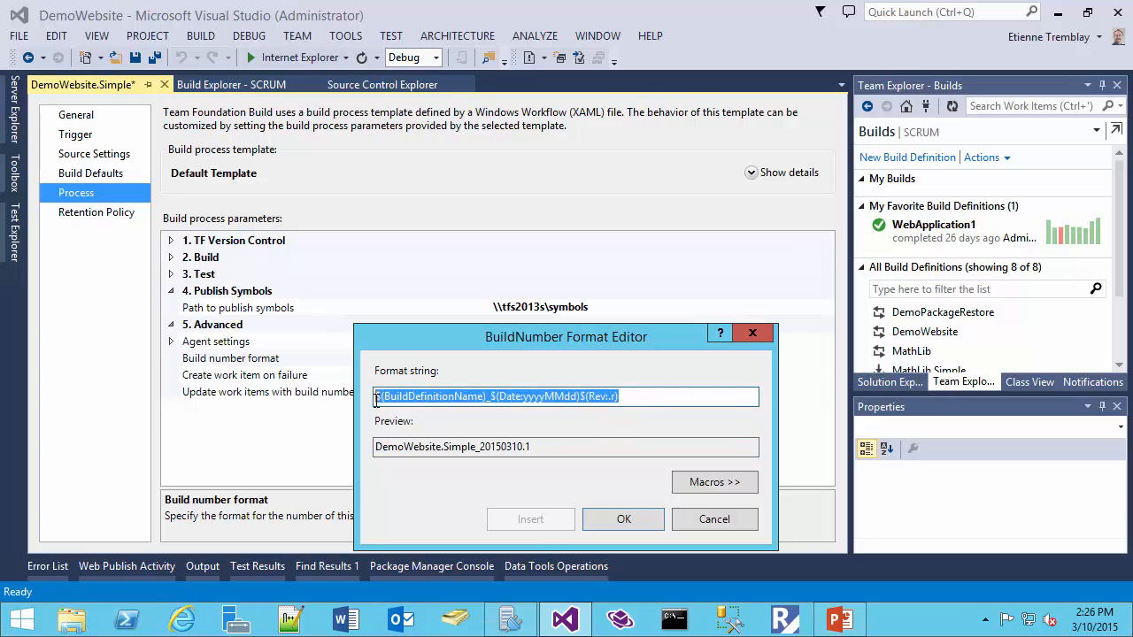
pyautogui.click(705, 485)
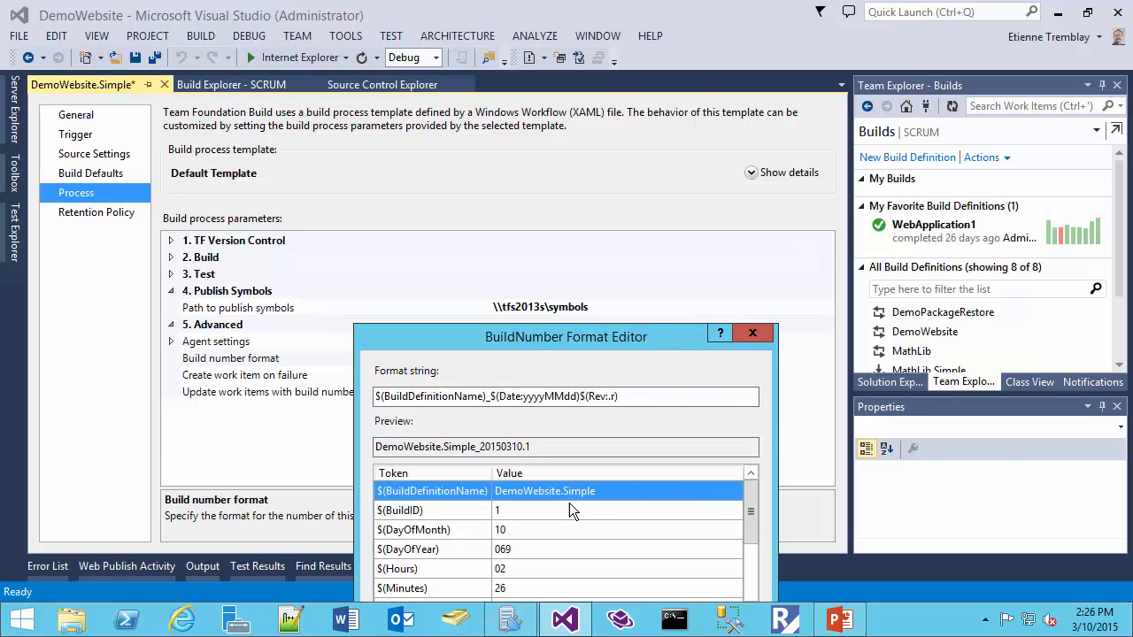
pyautogui.moveTo(569, 333); pyautogui.dragTo(561, 166)
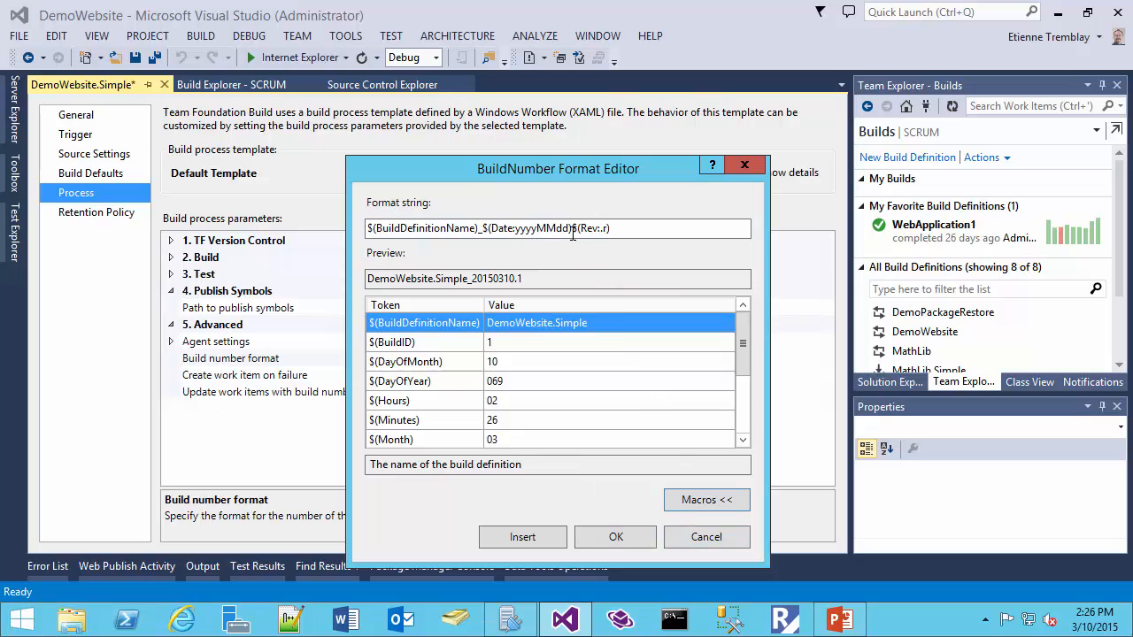
pyautogui.click(702, 536)
# - Set the Create work item on failure parameter to False
pyautogui.click(363, 376)
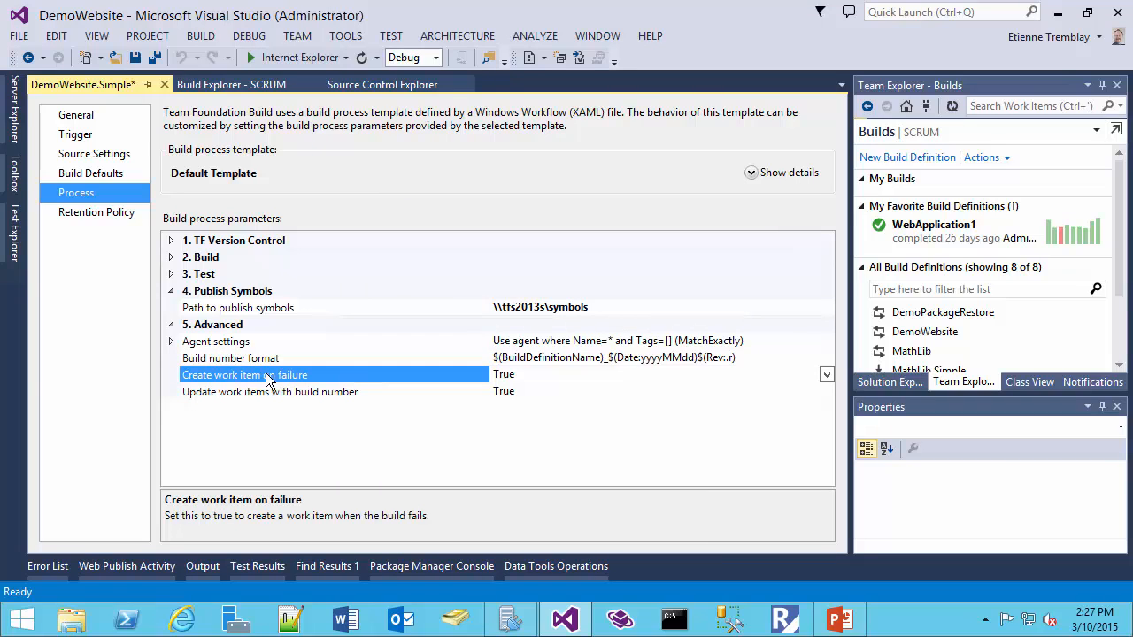
pyautogui.doubleClick(419, 376)
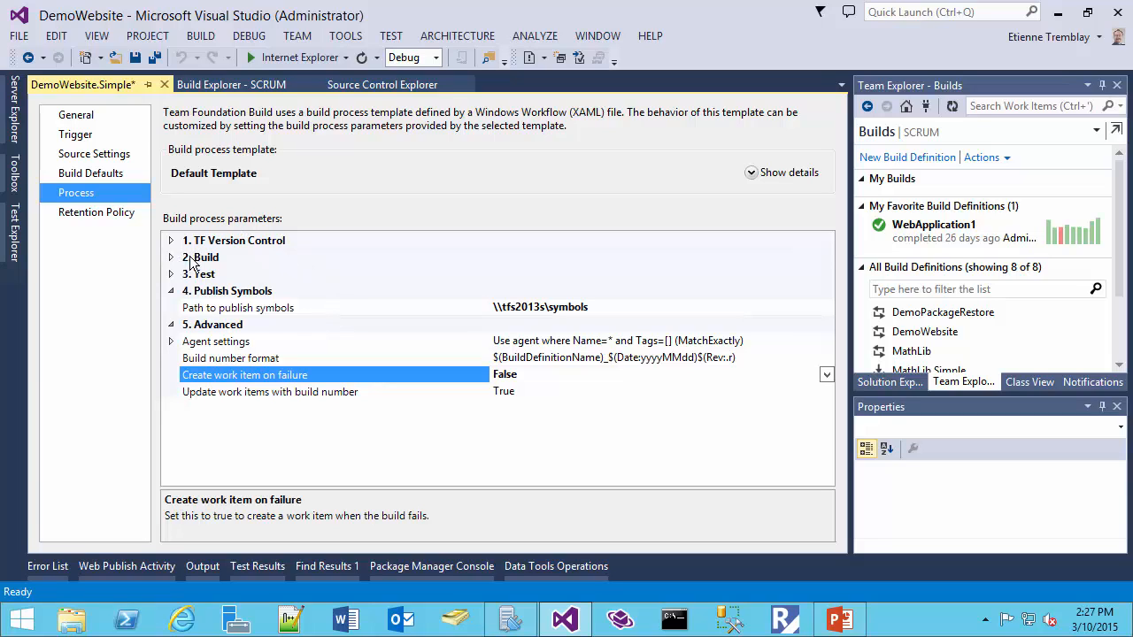
# - Set the retention policy for failed Triggered and Manual builds to delete Details, Label and Test Results, and save the build definition
pyautogui.click(97, 213)
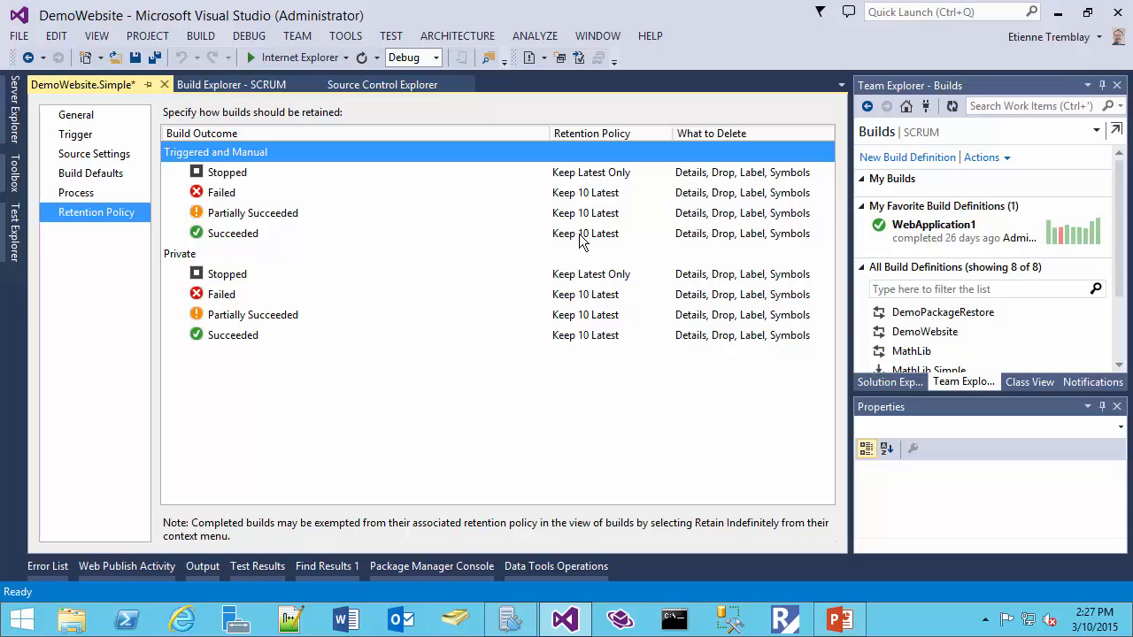
pyautogui.click(708, 201)
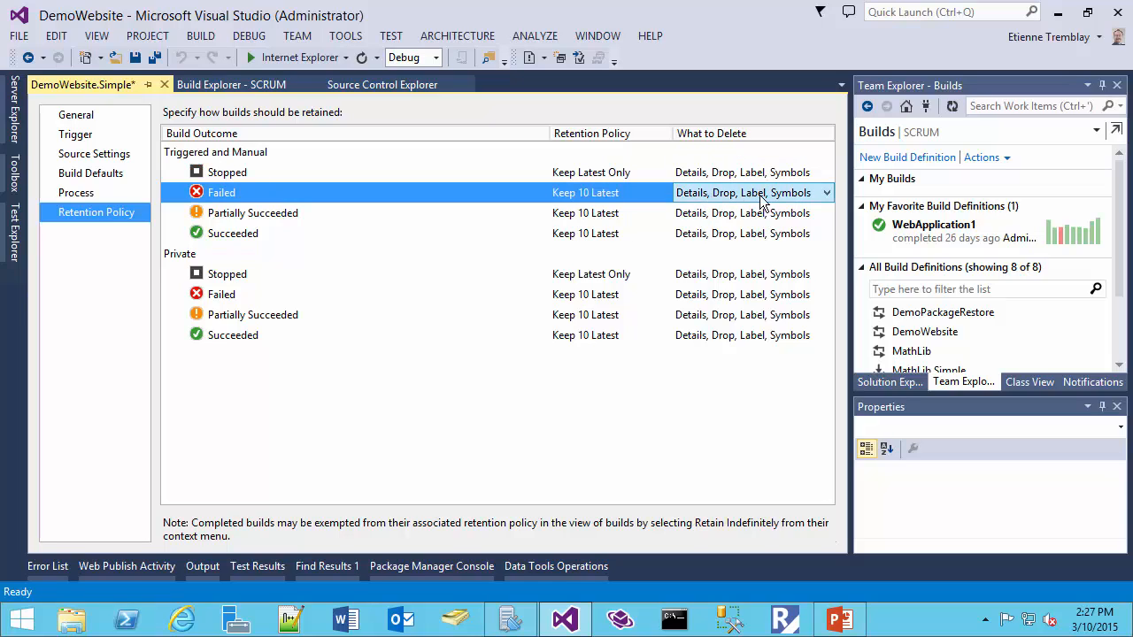
pyautogui.click(763, 202)
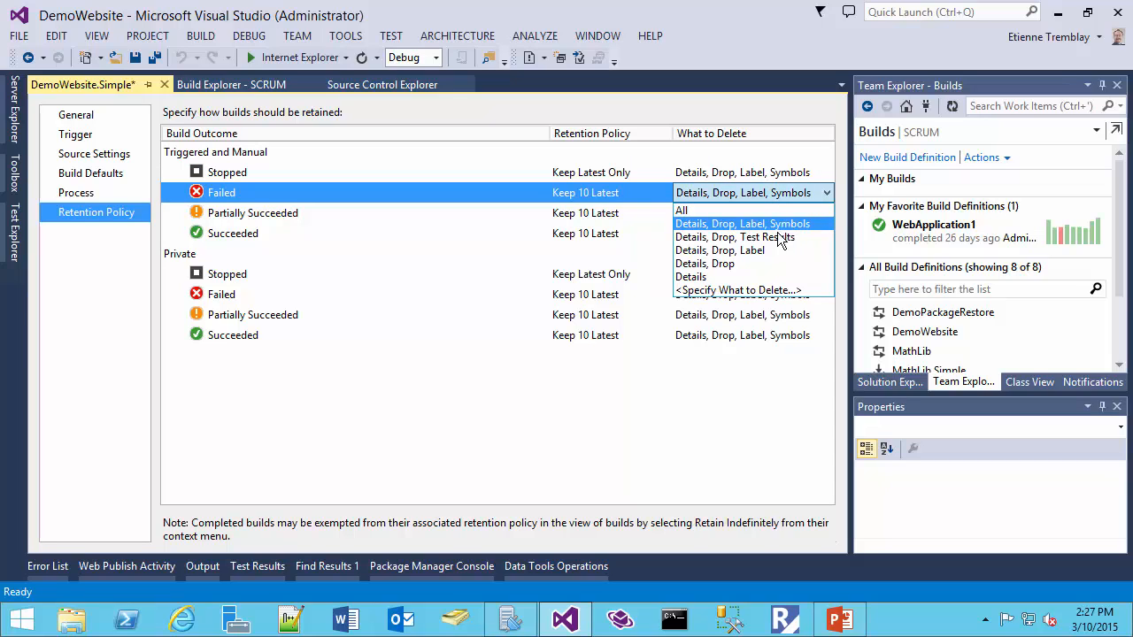
pyautogui.click(720, 291)
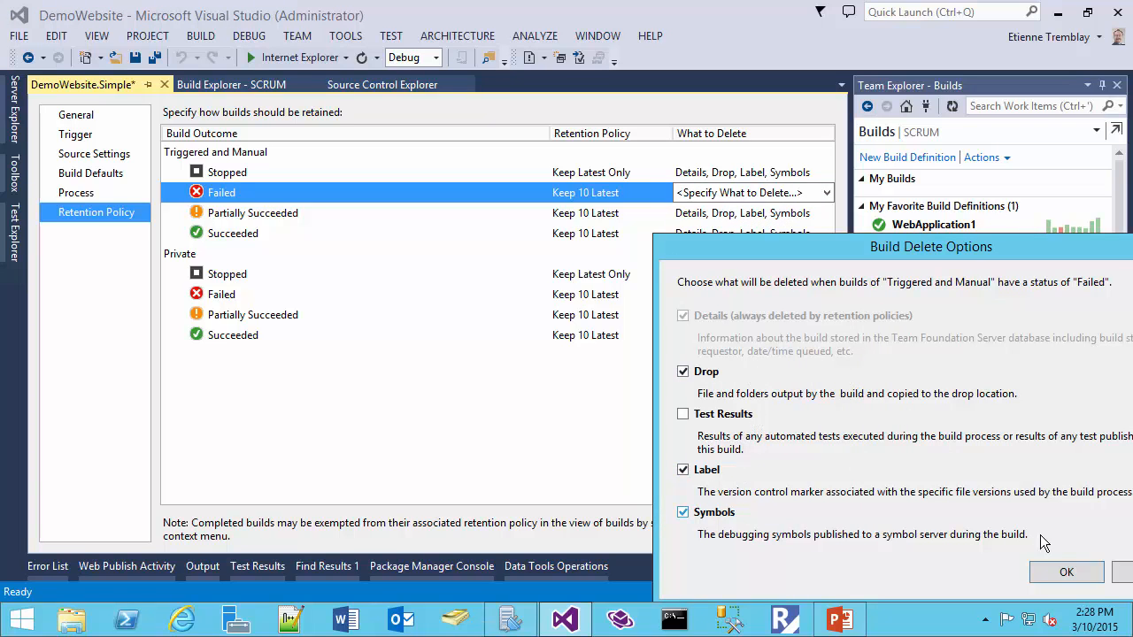
pyautogui.moveTo(969, 254); pyautogui.dragTo(801, 131)
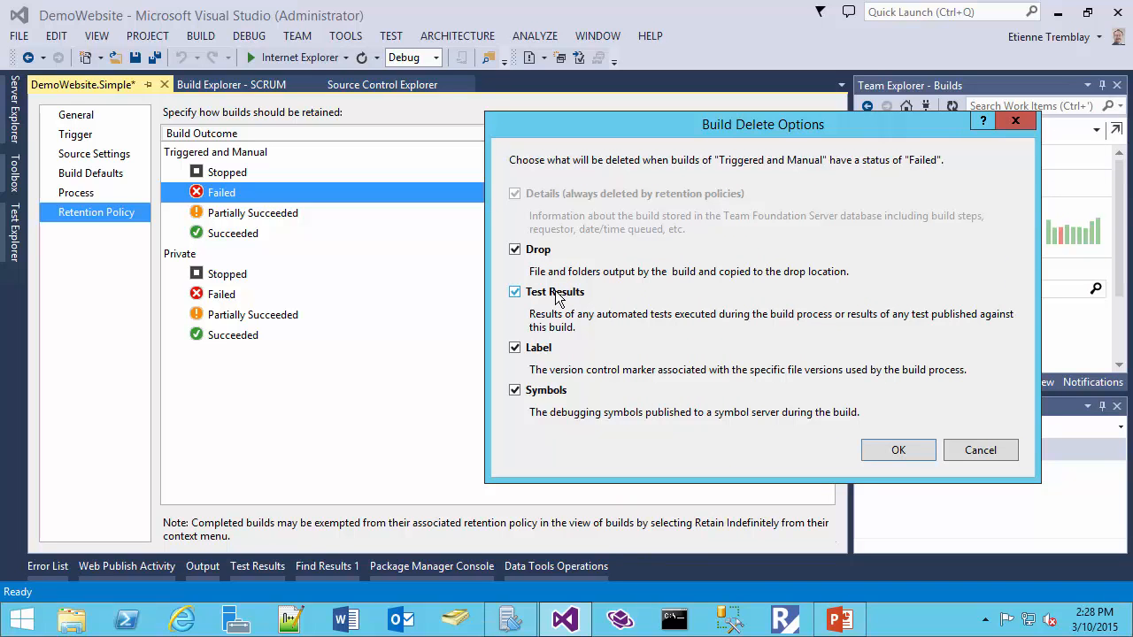
pyautogui.click(543, 254)
pyautogui.click(549, 395)
pyautogui.click(896, 452)
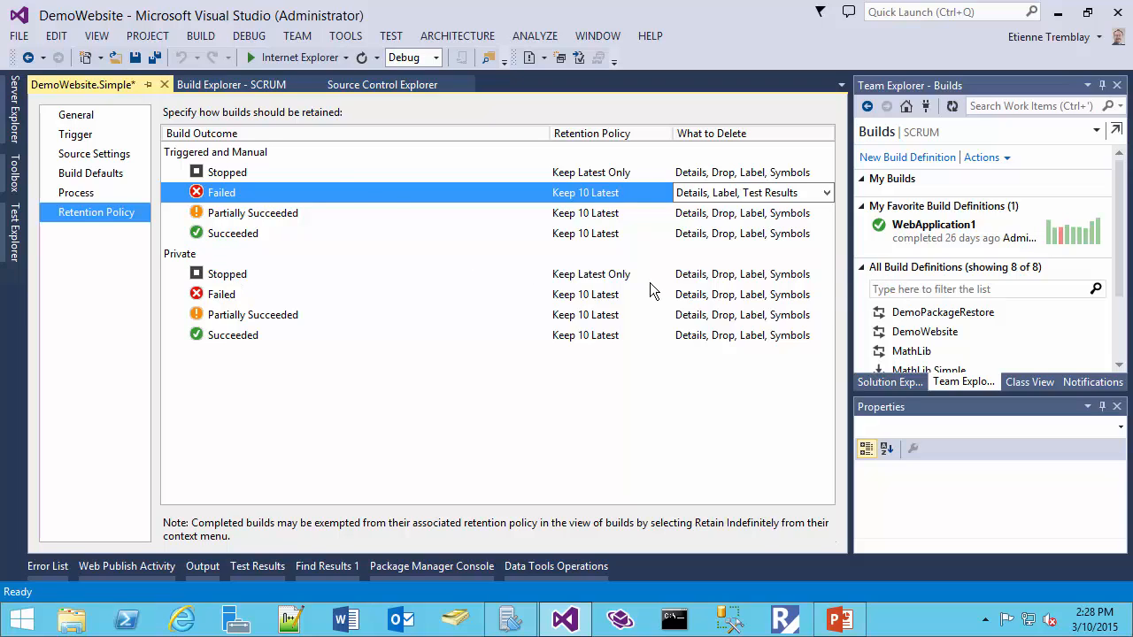
pyautogui.click(135, 58)
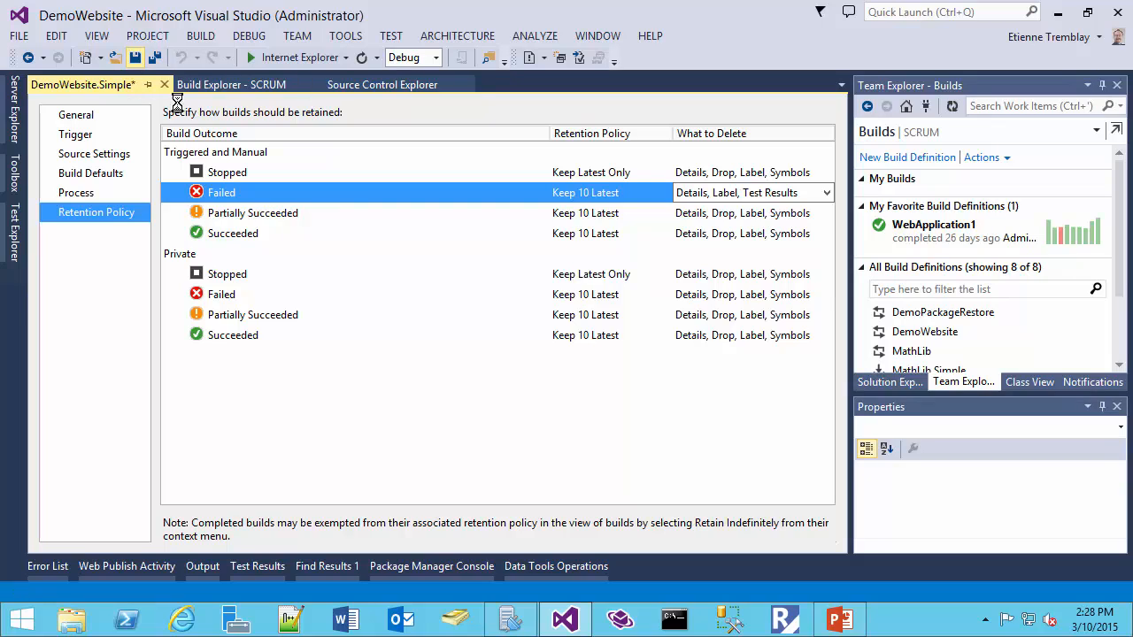
# - Start queuing a new build of DemoWebsite.Simple, with Latest sources as what to build
pyautogui.click(908, 356)
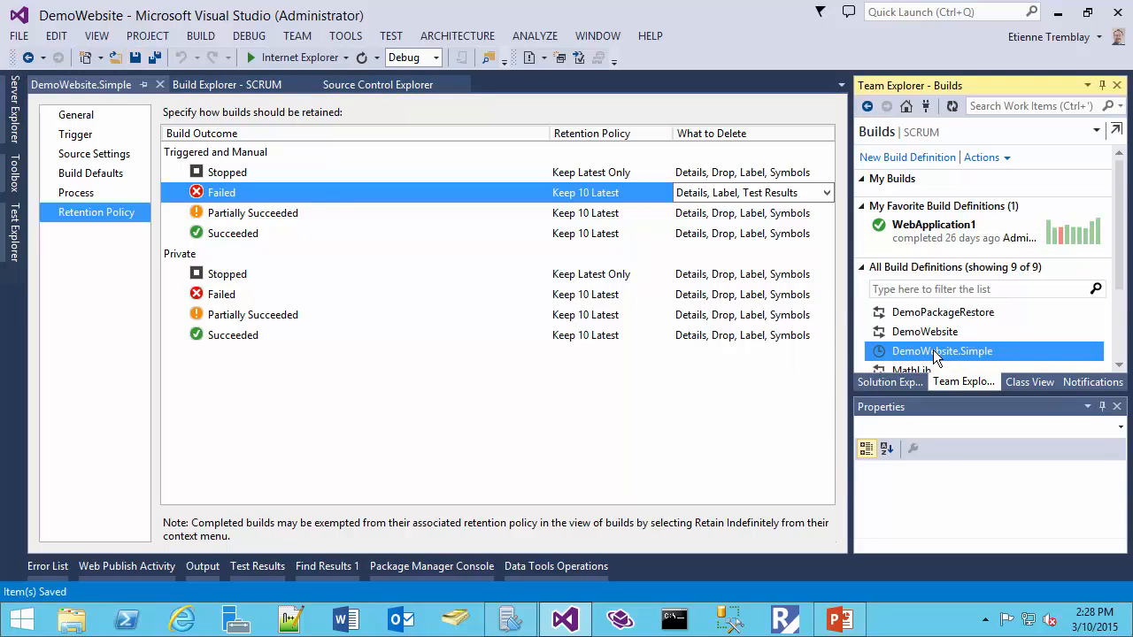
pyautogui.rightClick(932, 350)
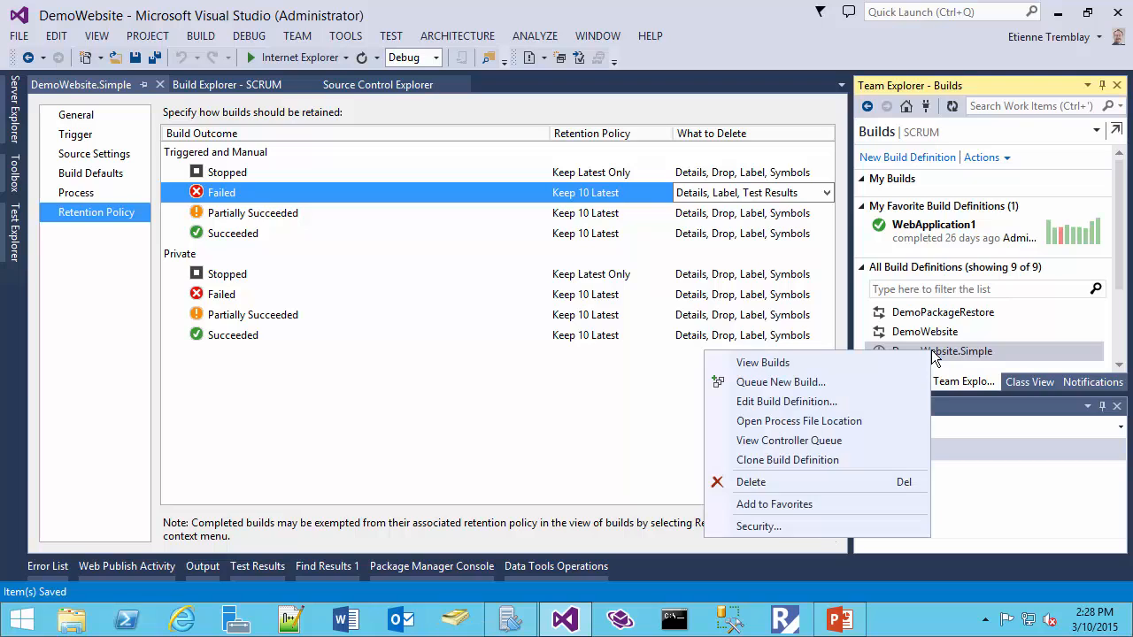
pyautogui.click(871, 383)
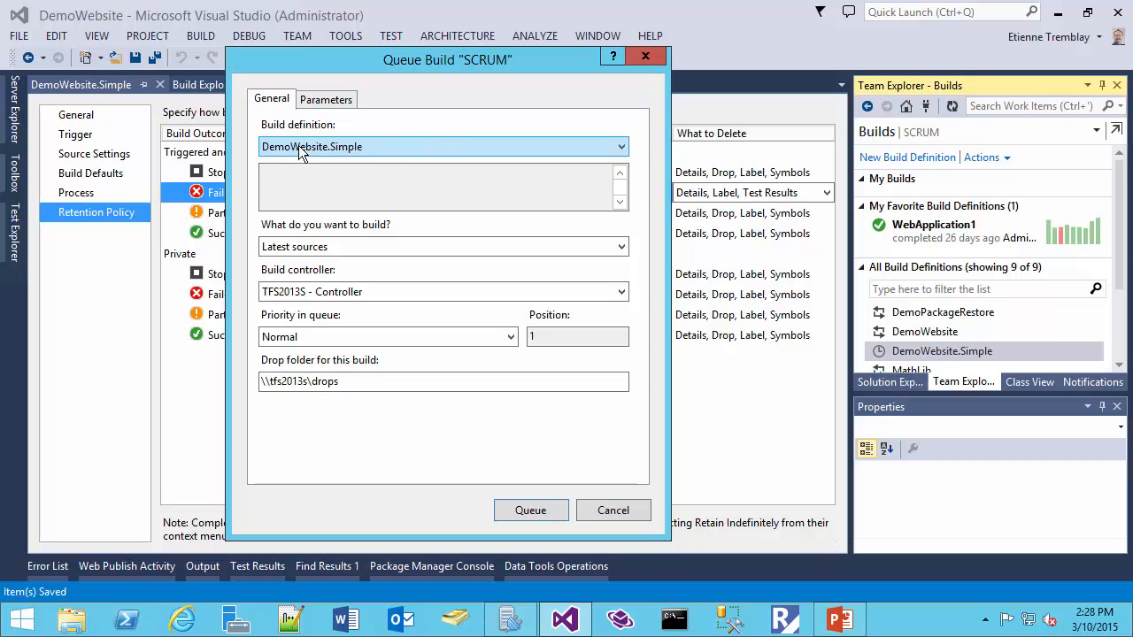
pyautogui.click(315, 247)
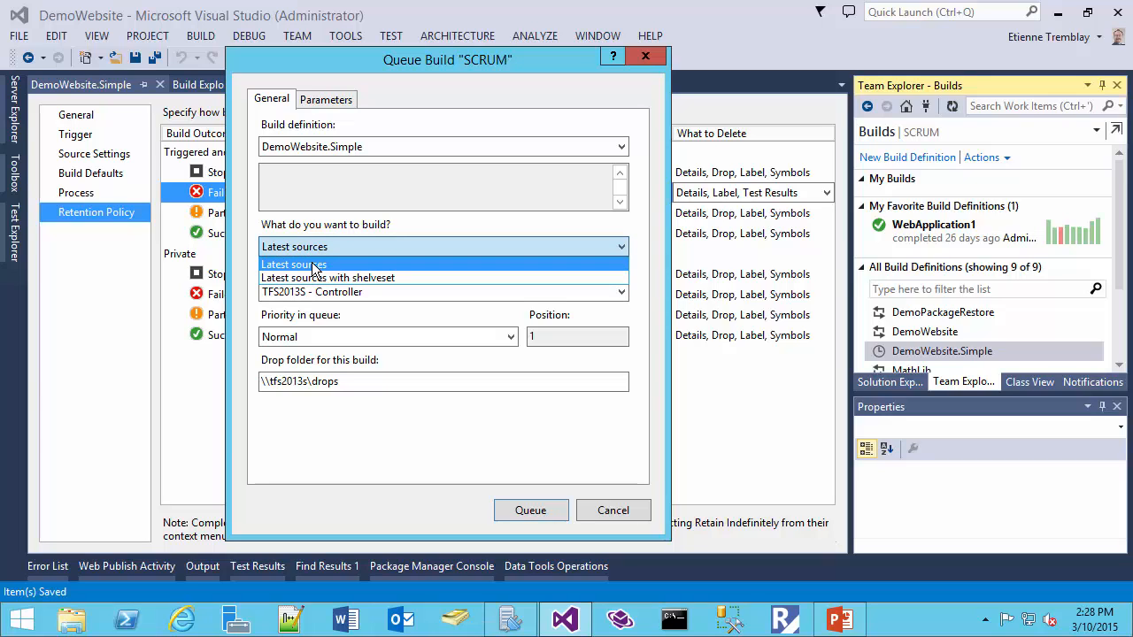
pyautogui.click(315, 266)
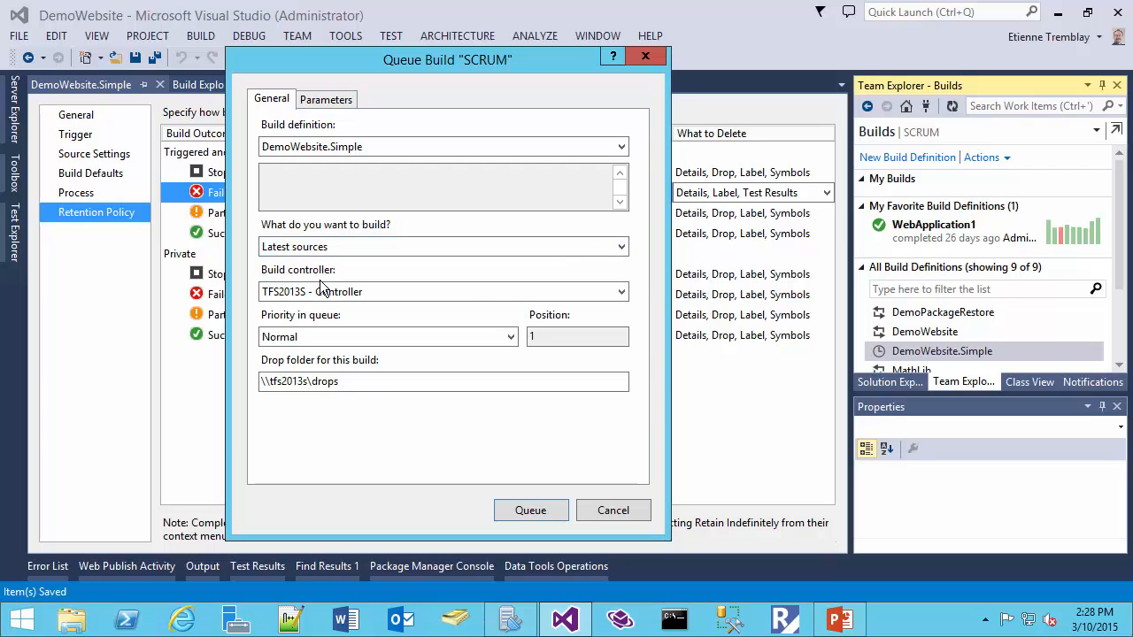
# - Check the build's process parameters and queue it with Normal priority and the drop folder \\tfs2013s\drops
pyautogui.click(314, 339)
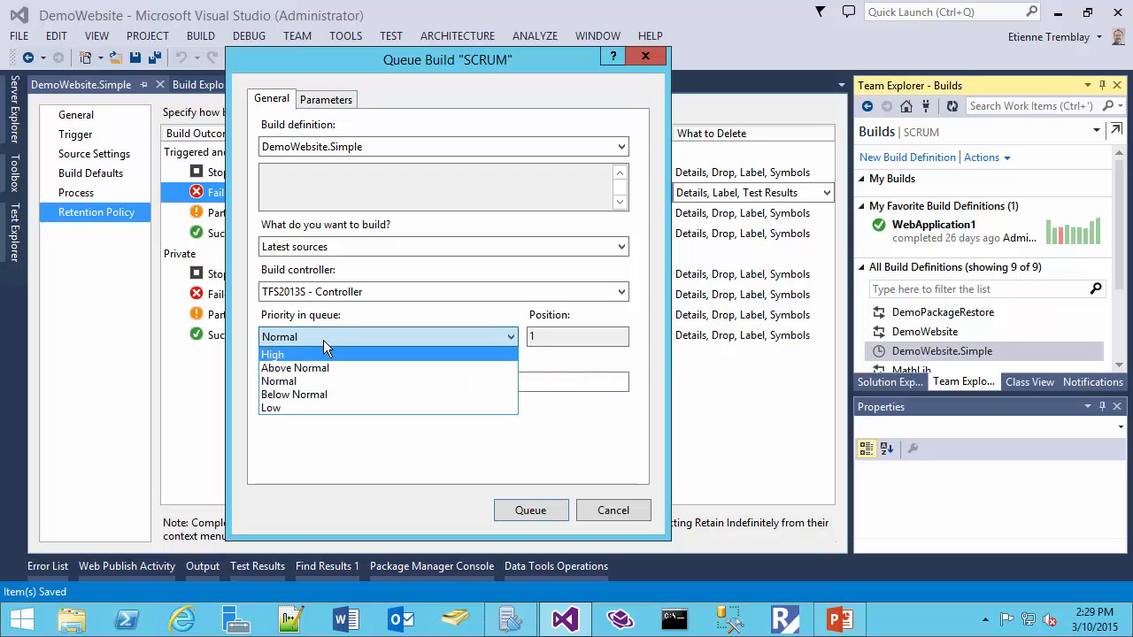
pyautogui.click(323, 340)
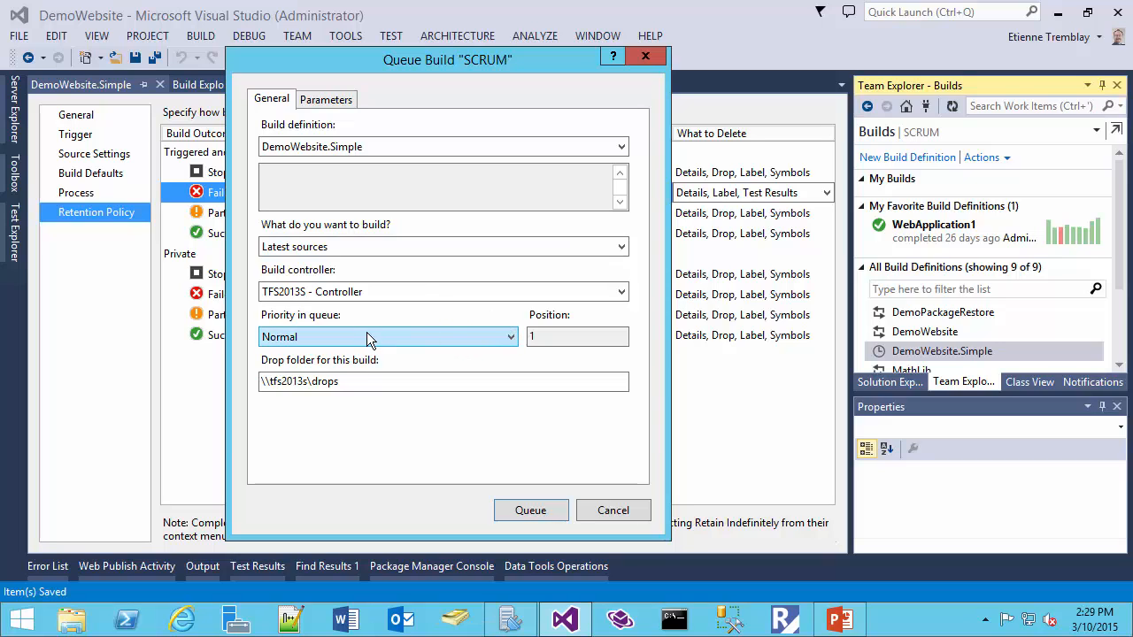
pyautogui.press('Tab')
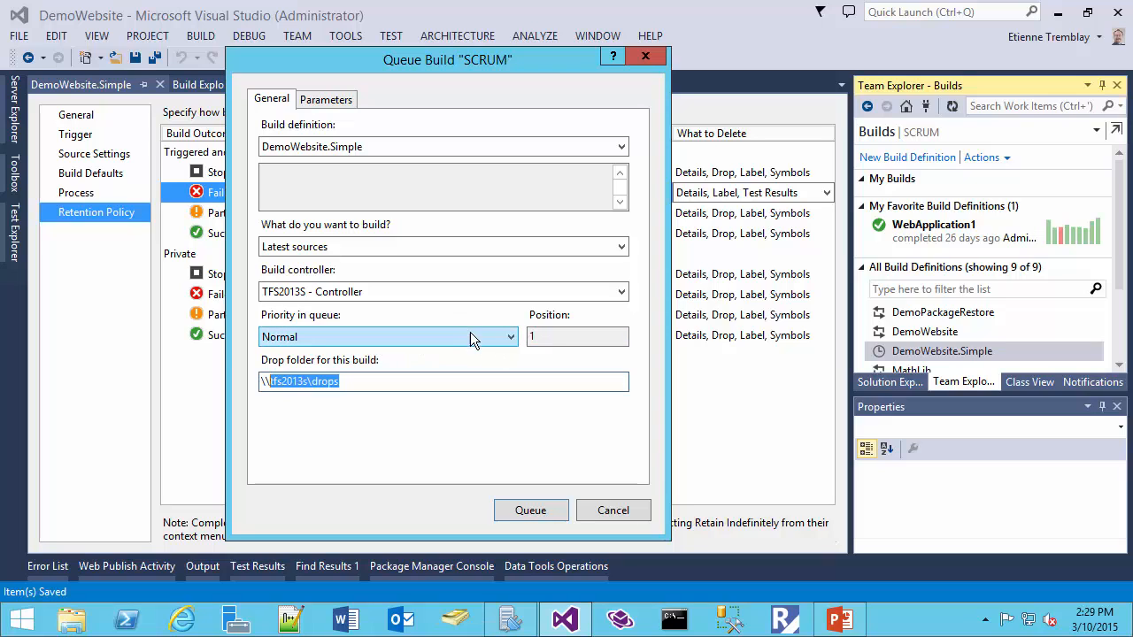
pyautogui.moveTo(358, 379); pyautogui.dragTo(259, 380)
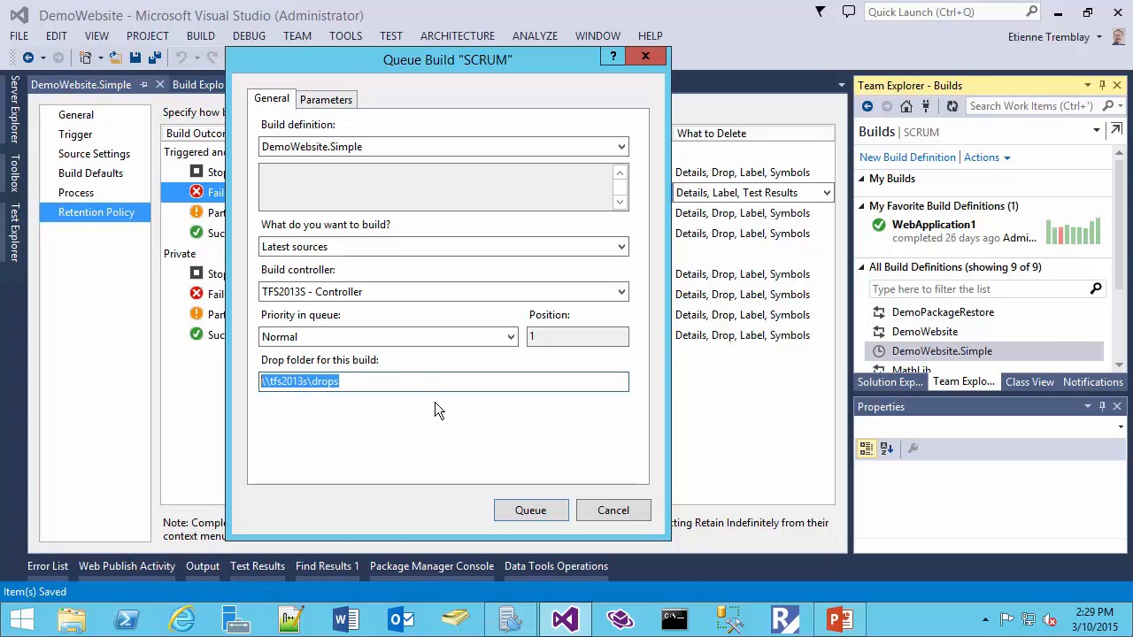
pyautogui.click(329, 101)
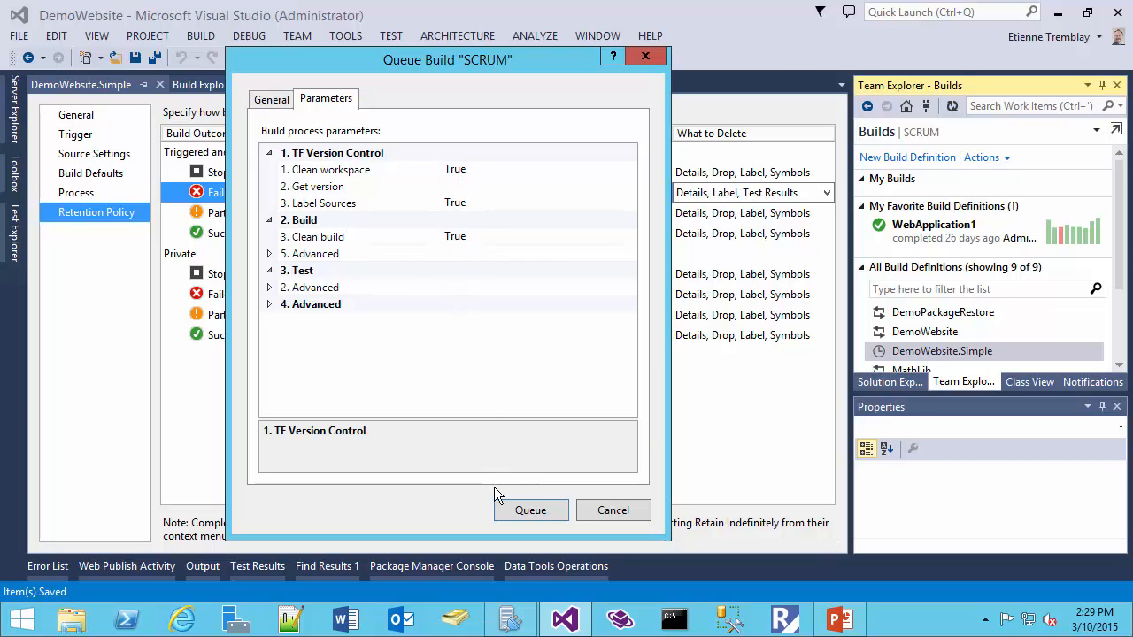
pyautogui.click(535, 514)
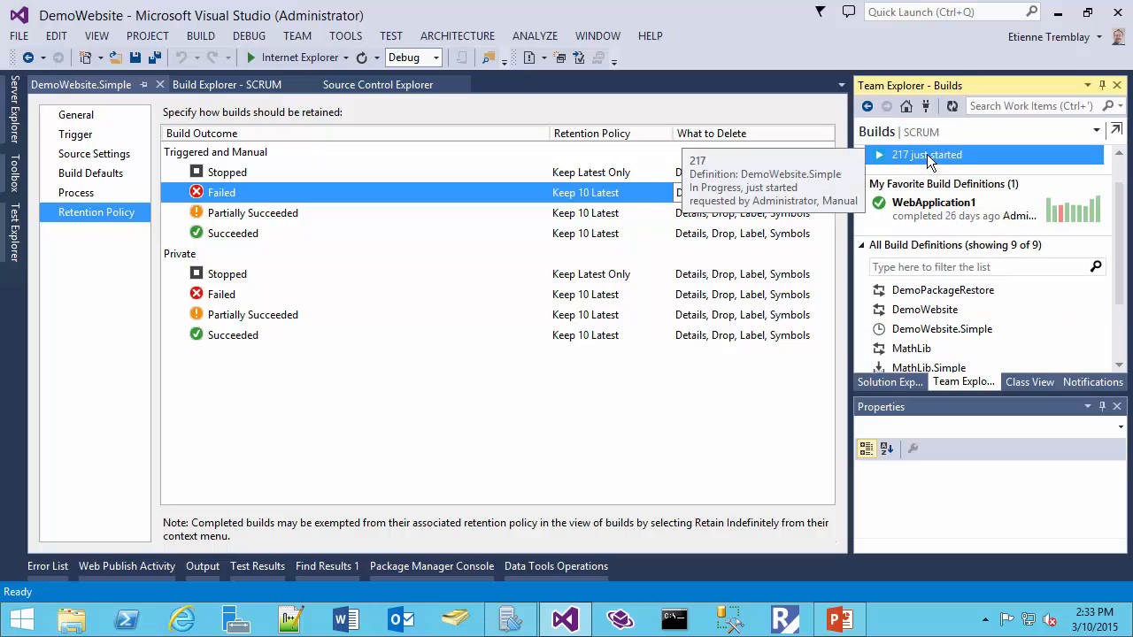
# - Open the queued build's results and expand the DemoWebsite.sln compilation entry in the summary
pyautogui.doubleClick(929, 156)
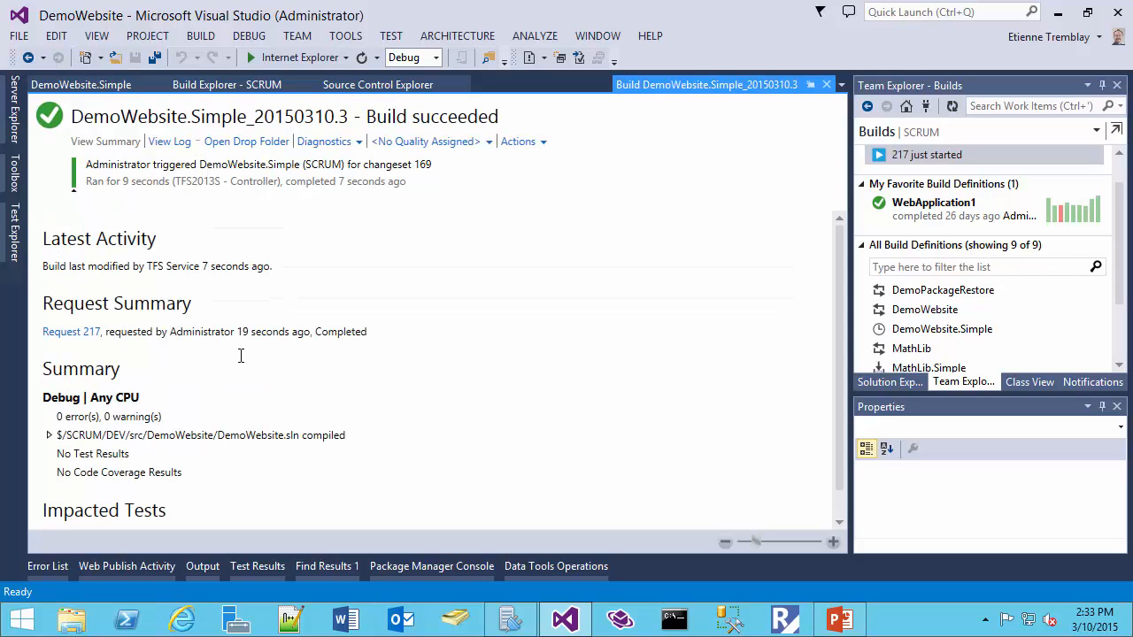
pyautogui.scroll(-2, 301, 354)
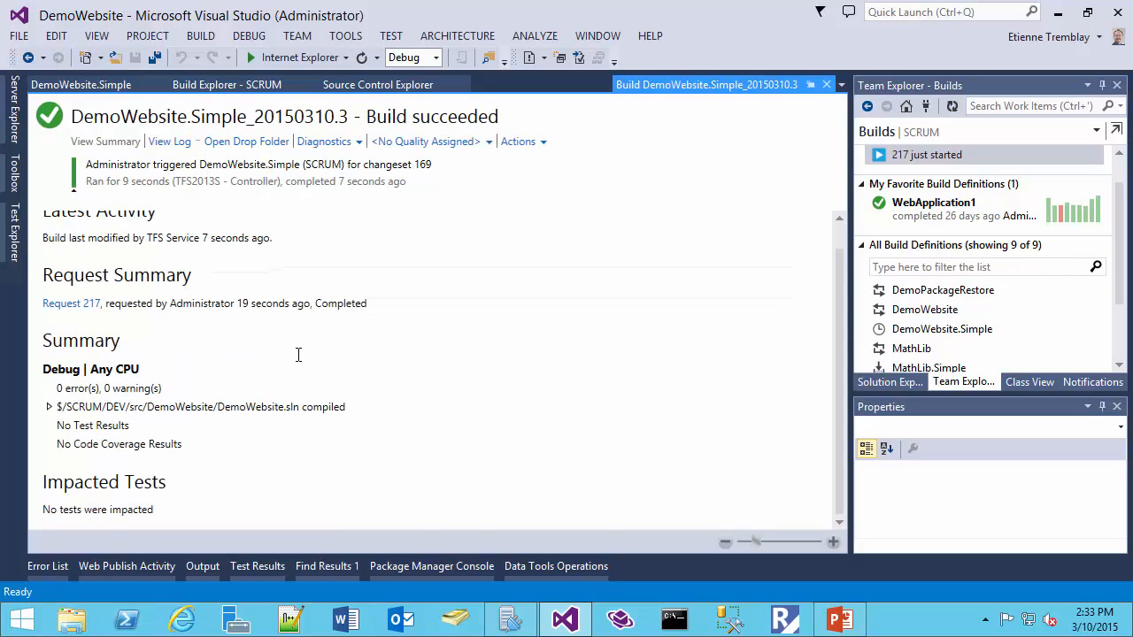
pyautogui.click(50, 407)
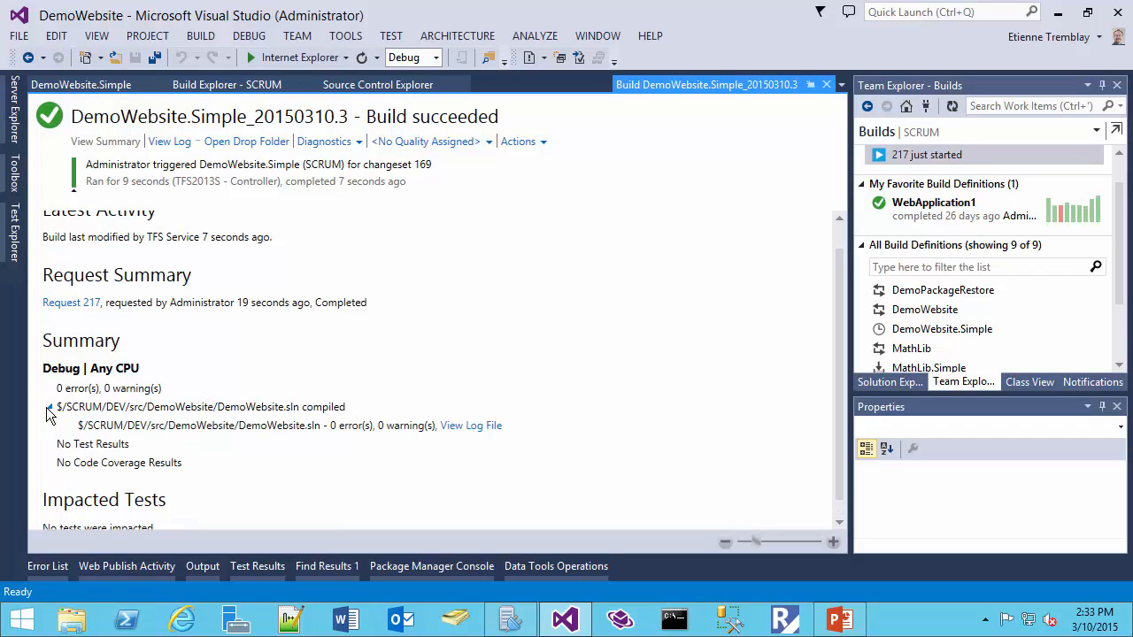
# - Read through the DemoWebsite.sln compilation log from start to end and close it
pyautogui.click(456, 426)
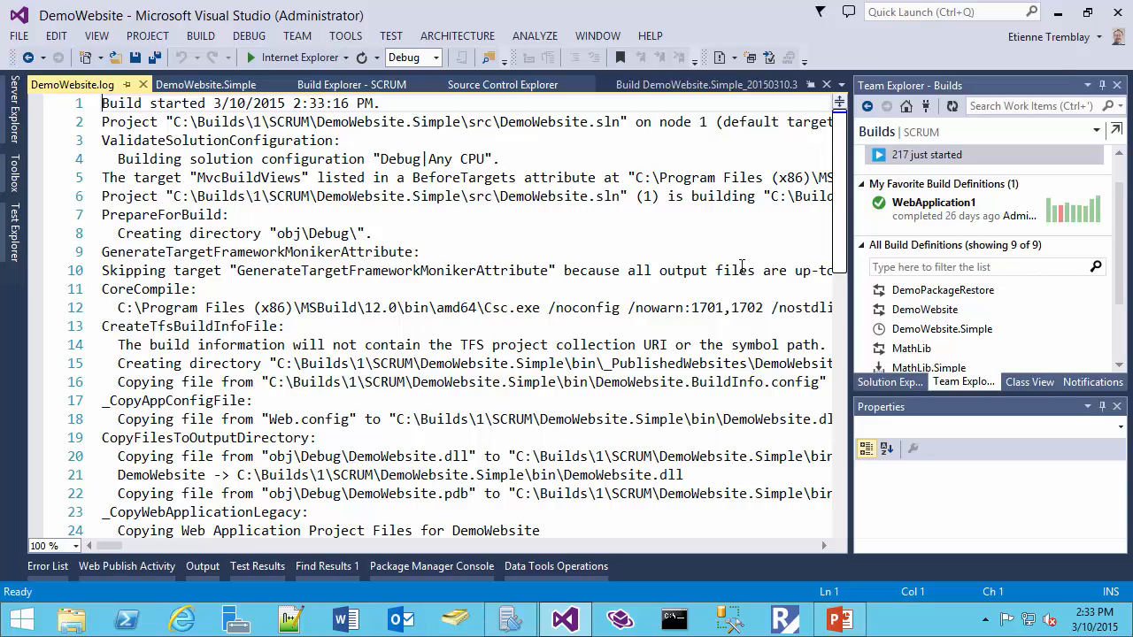
pyautogui.click(838, 249)
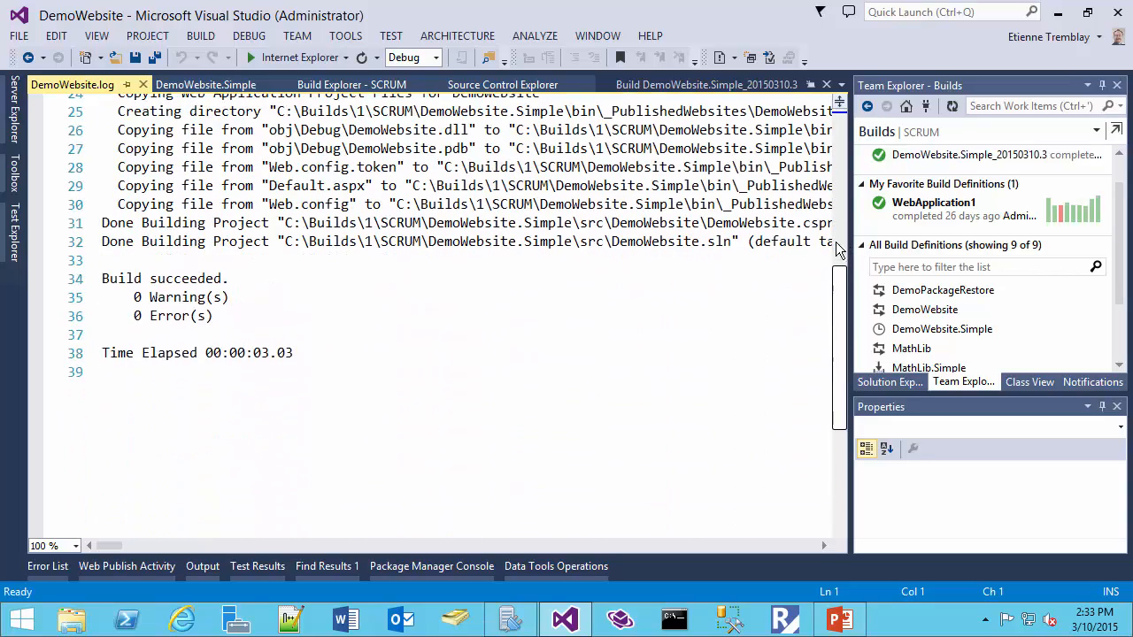
pyautogui.click(839, 250)
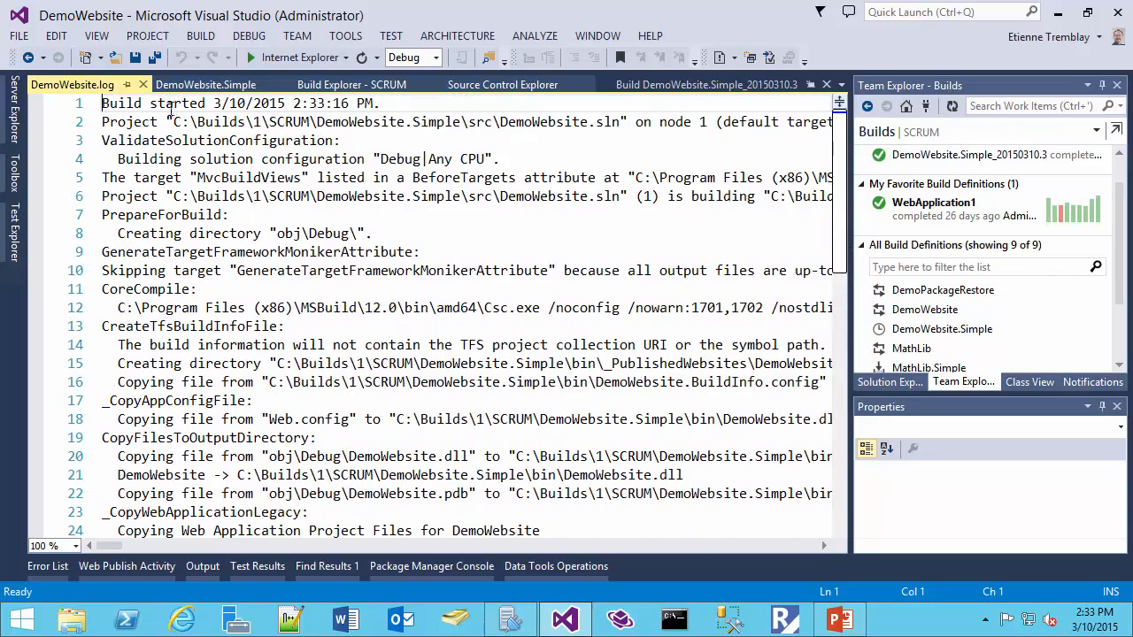
pyautogui.click(143, 84)
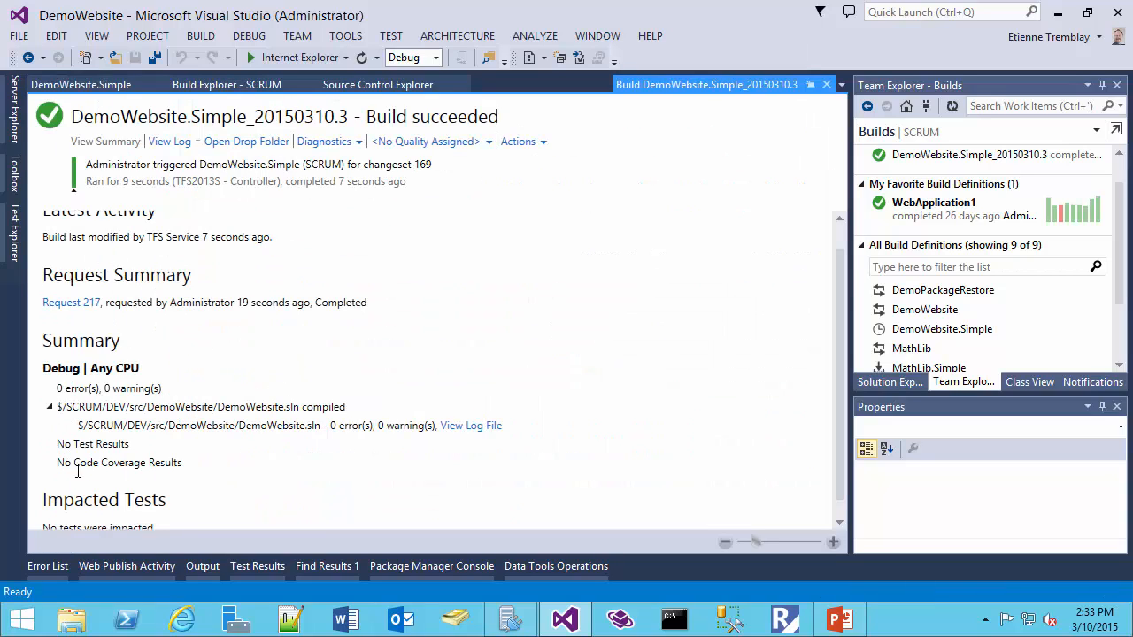
# - Review the code coverage and impacted tests information in the build summary
pyautogui.moveTo(87, 466); pyautogui.dragTo(196, 464)
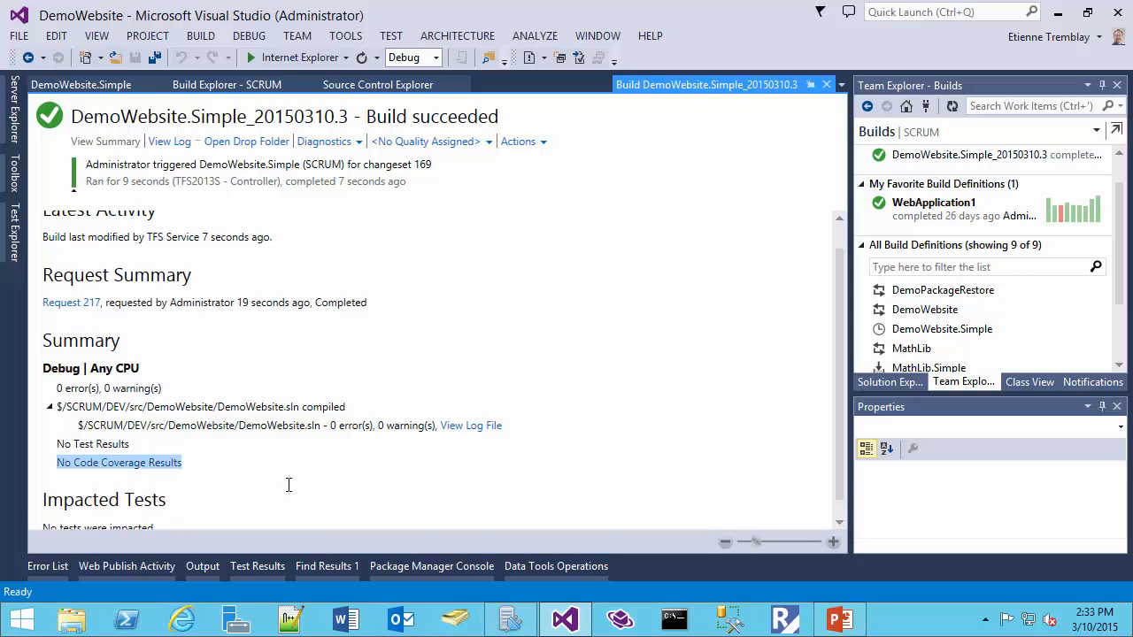
pyautogui.scroll(-1, 288, 484)
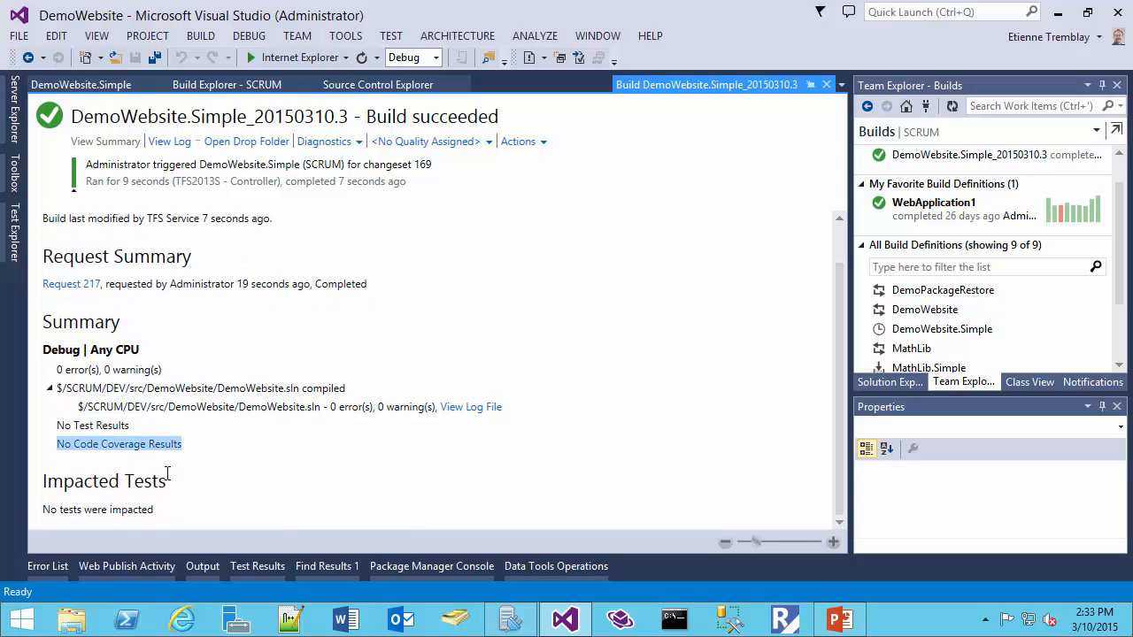
# - Open the build's activity log and read through it down to the final actions on the agent
pyautogui.scroll(1, 168, 475)
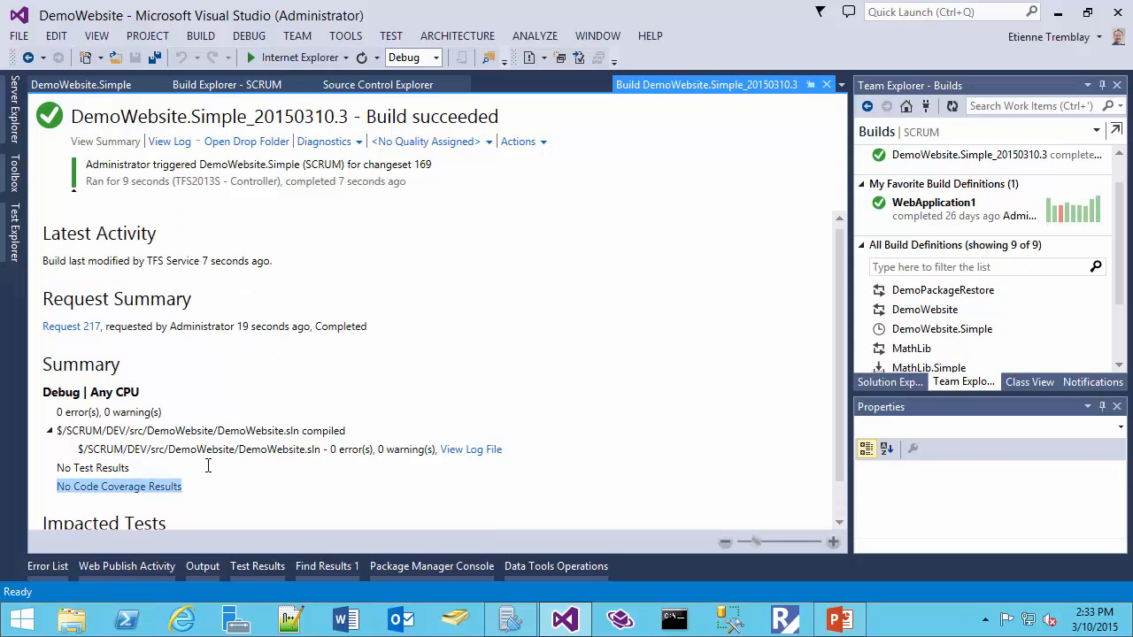
pyautogui.click(170, 142)
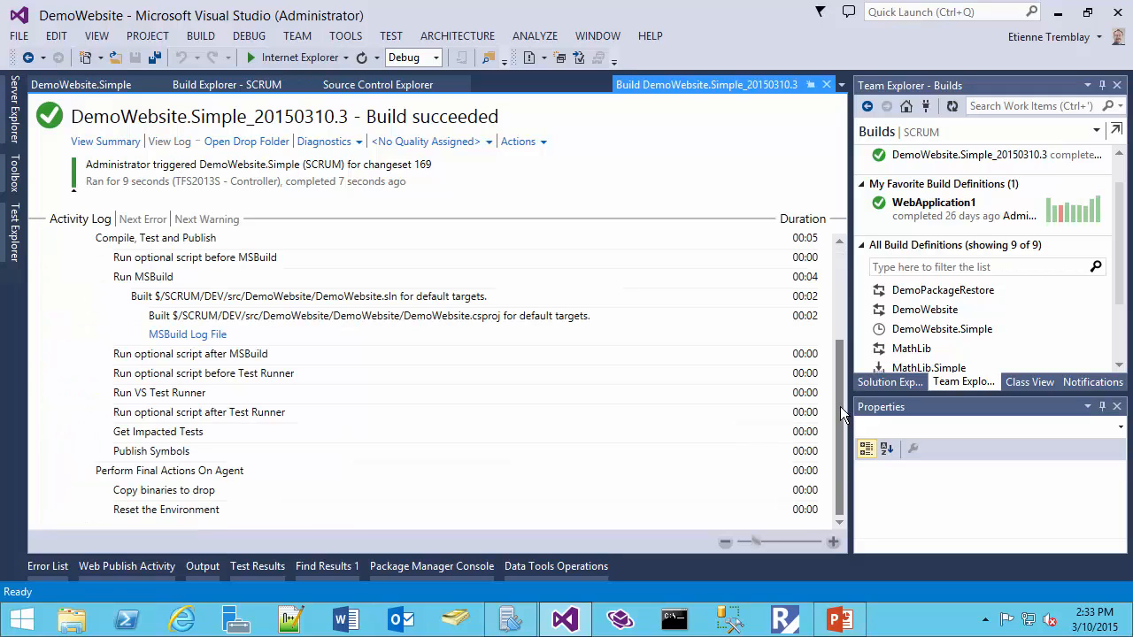
pyautogui.moveTo(839, 406); pyautogui.dragTo(825, 460)
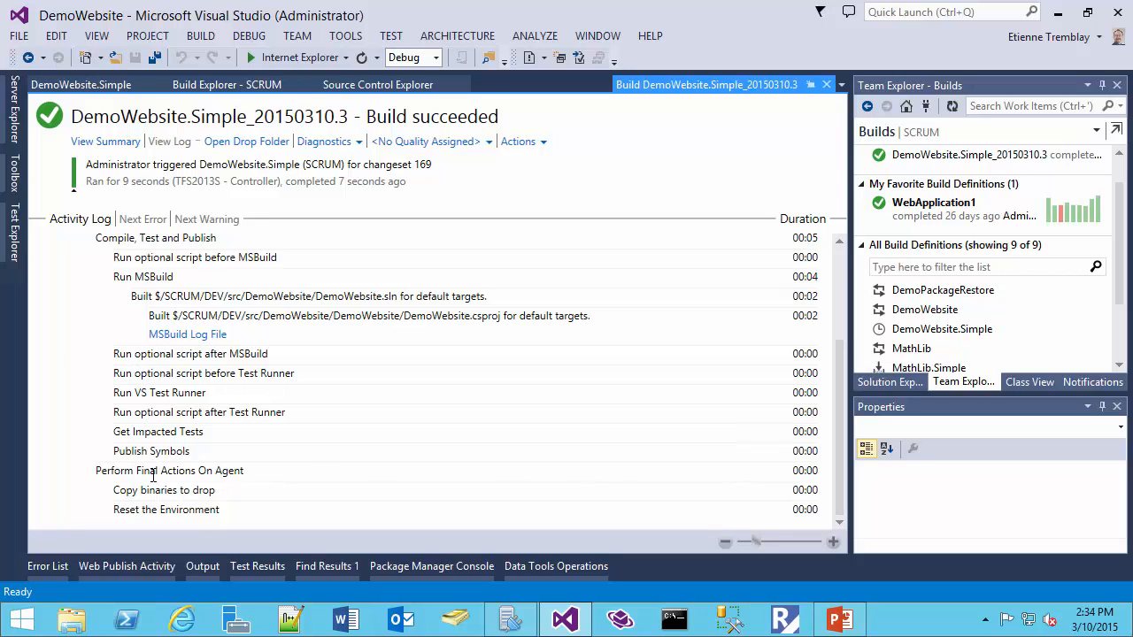
# - Inspect the build's drop folder, including DemoWebsite.dll and the published DemoWebsite files down to its bin folder, and close the window
pyautogui.click(241, 144)
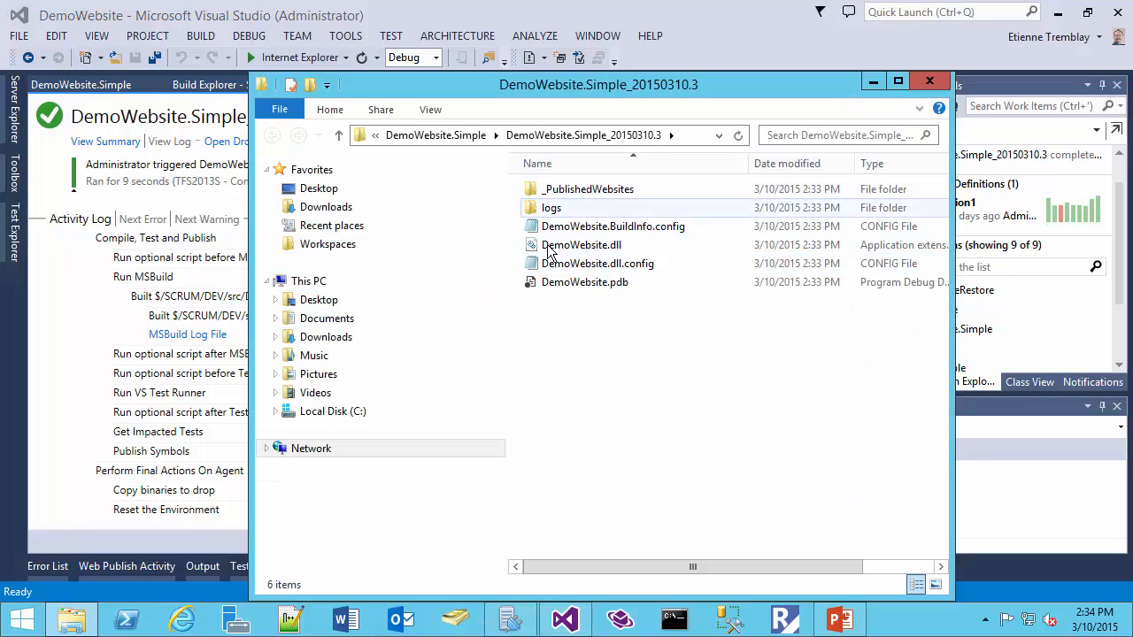
pyautogui.click(599, 248)
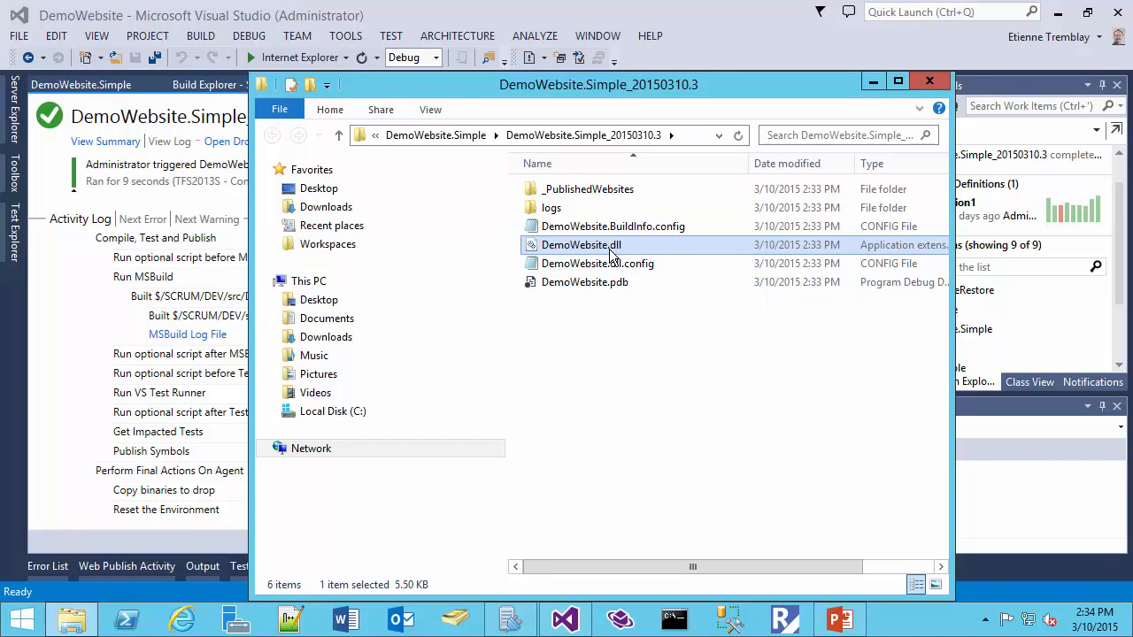
pyautogui.click(577, 191)
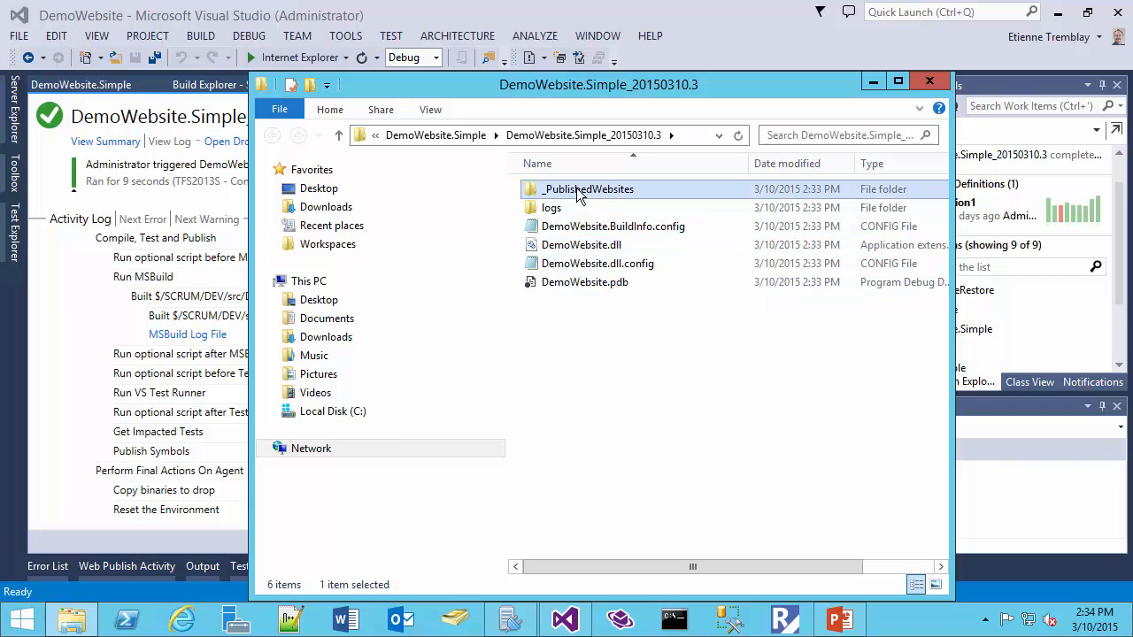
pyautogui.doubleClick(559, 192)
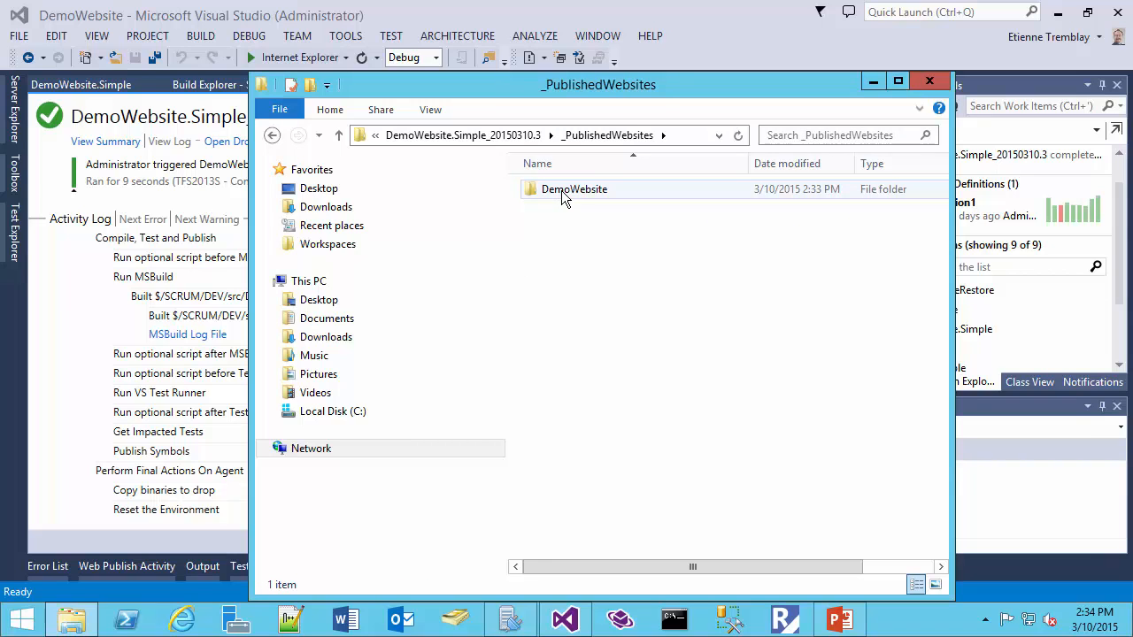
pyautogui.doubleClick(563, 195)
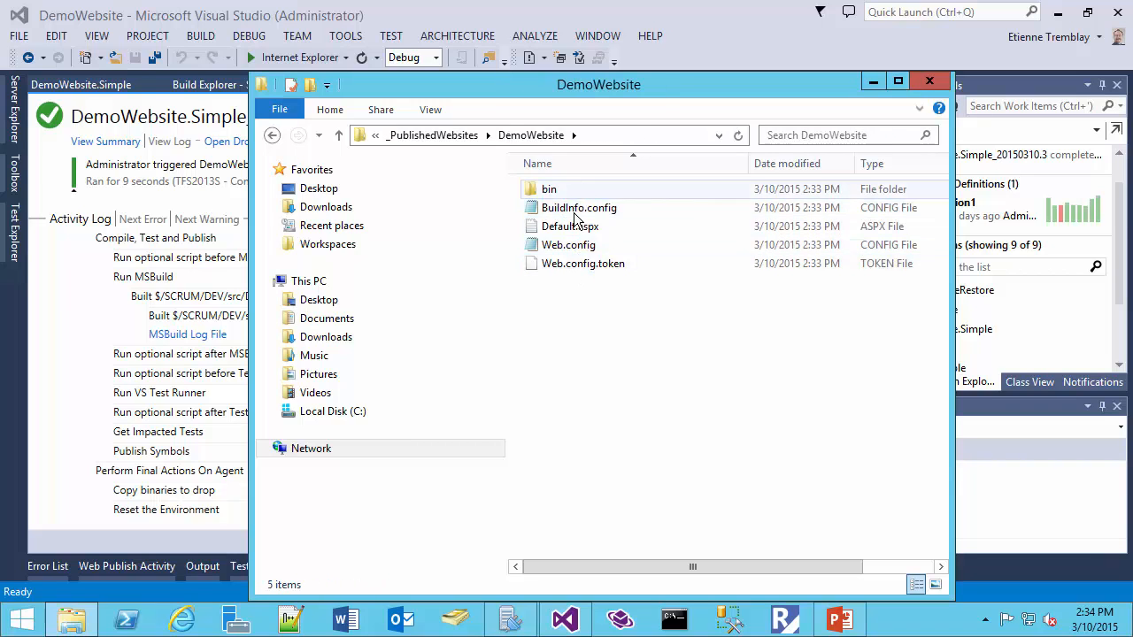
pyautogui.click(571, 228)
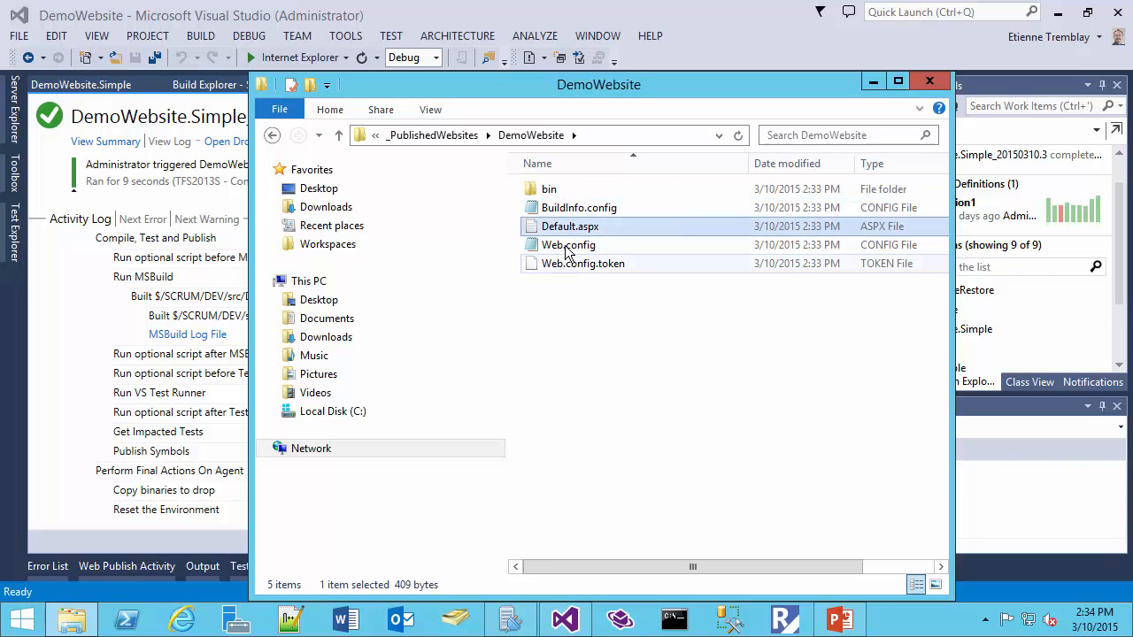
pyautogui.click(570, 245)
pyautogui.doubleClick(561, 192)
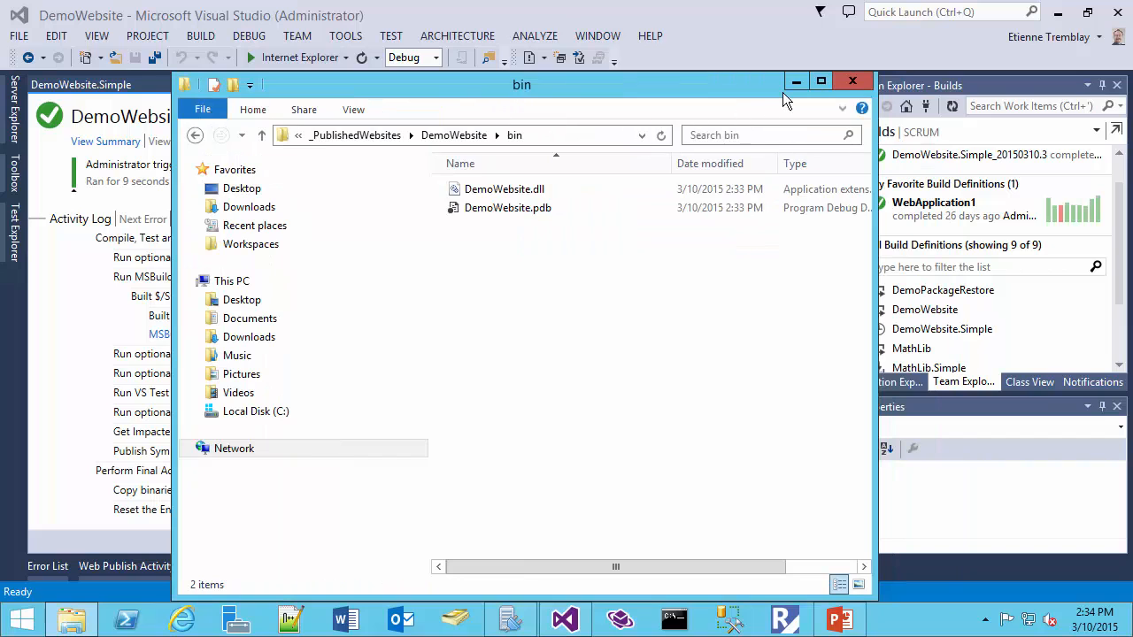
pyautogui.click(850, 82)
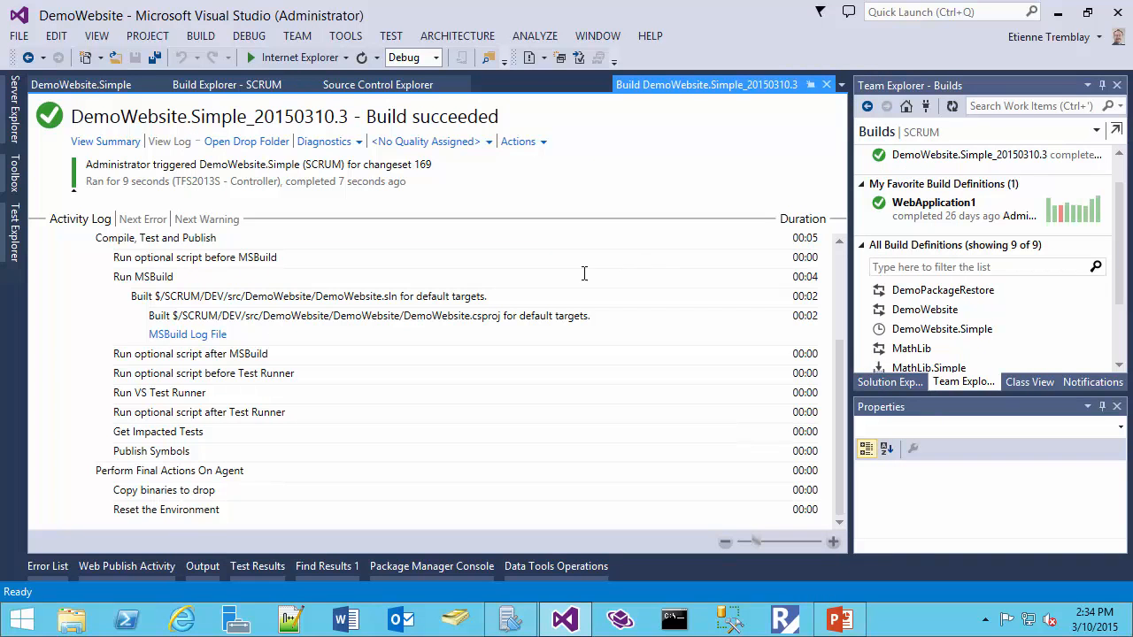
# - Review the available build quality ratings and build actions, and set the build to be retained indefinitely
pyautogui.click(432, 141)
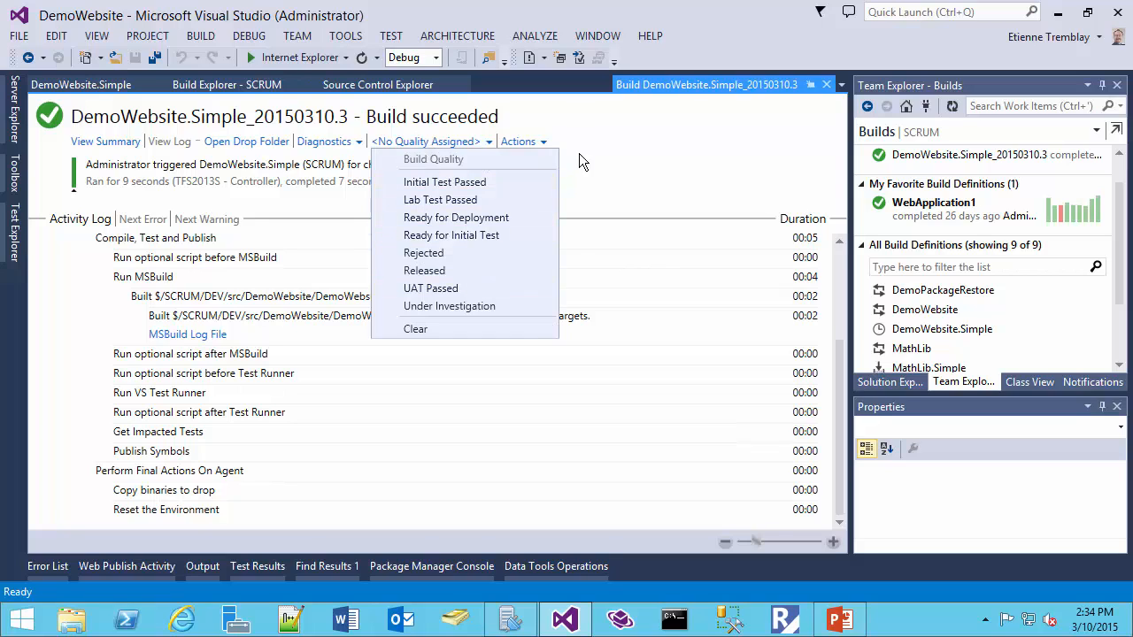
pyautogui.click(519, 141)
pyautogui.click(519, 141)
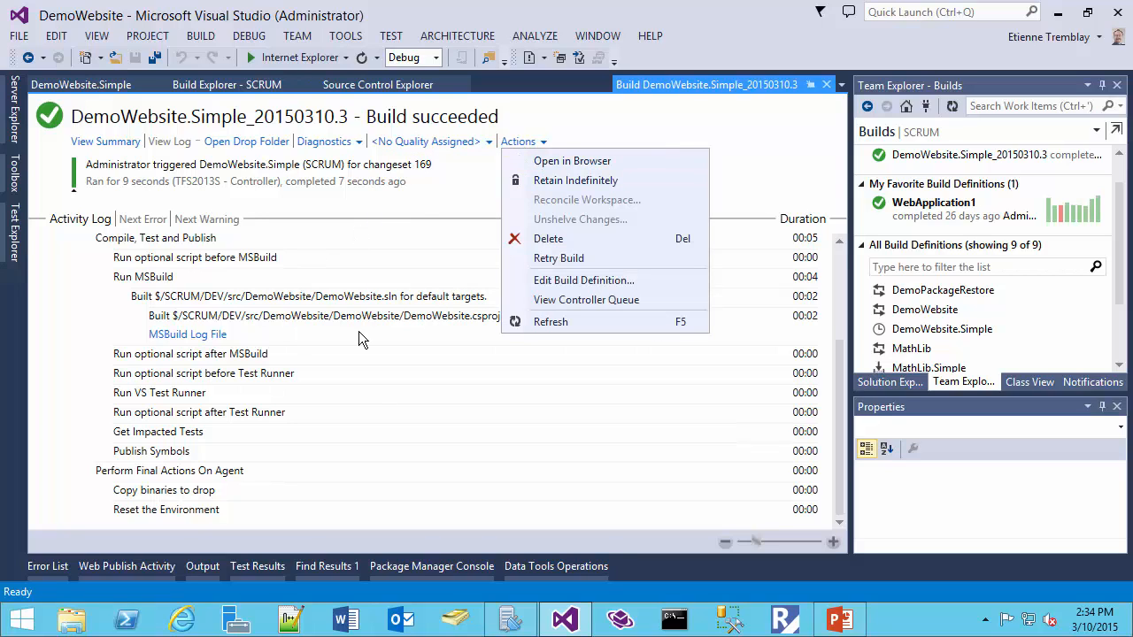
pyautogui.click(562, 180)
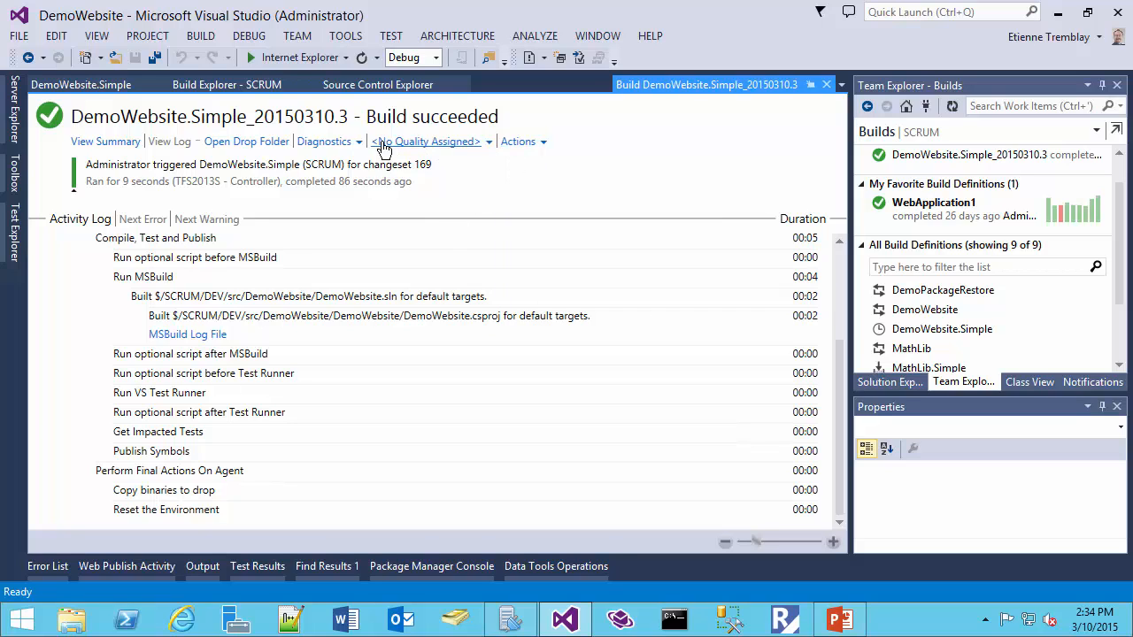
# - Open the folder with the build's final diagnostic logs, locate DemoWebsite.log and close the folder
pyautogui.click(337, 143)
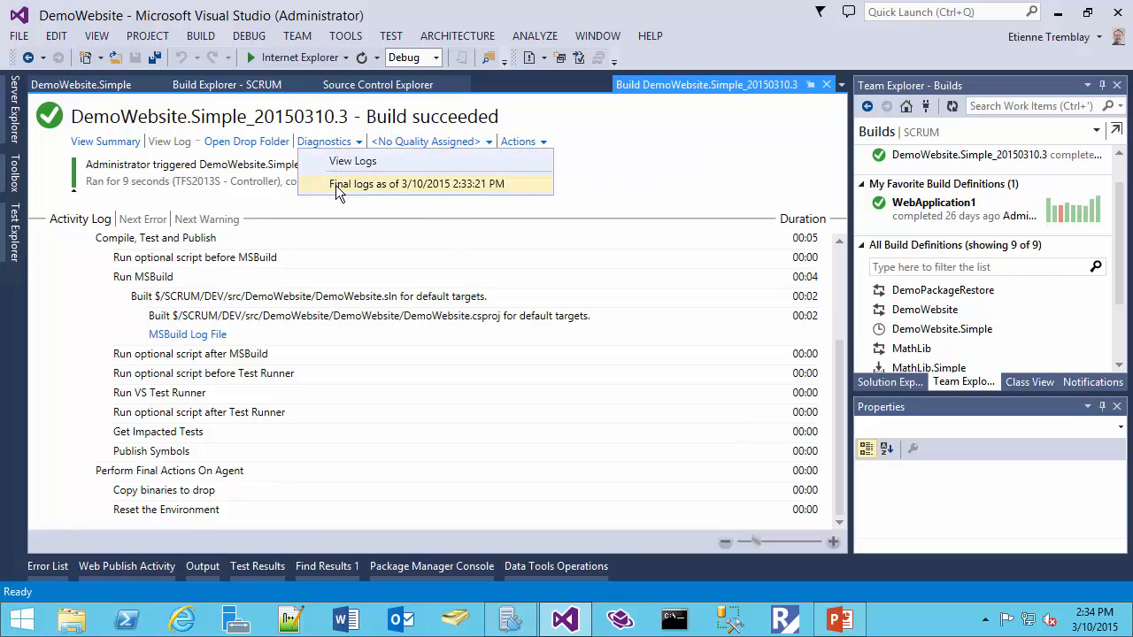
pyautogui.click(337, 185)
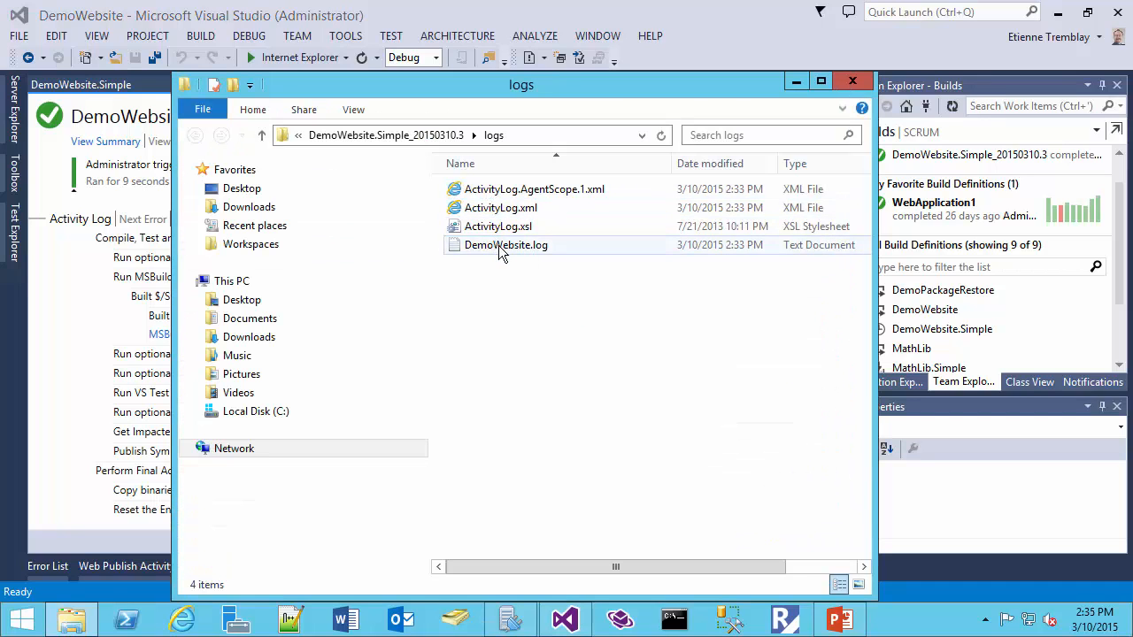
pyautogui.click(500, 252)
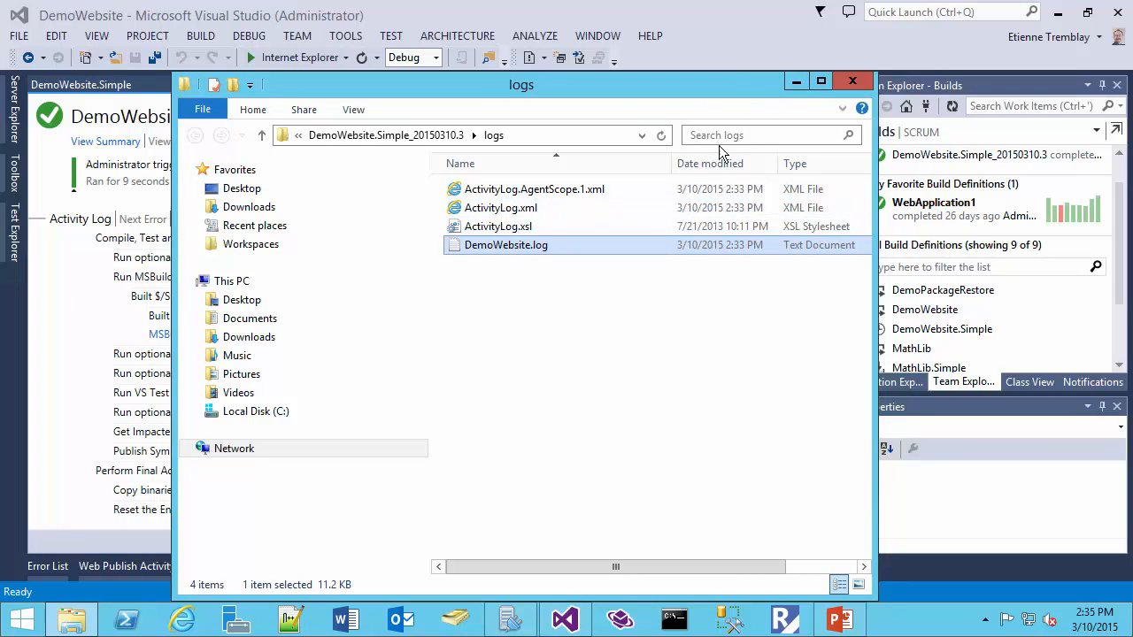
pyautogui.click(838, 81)
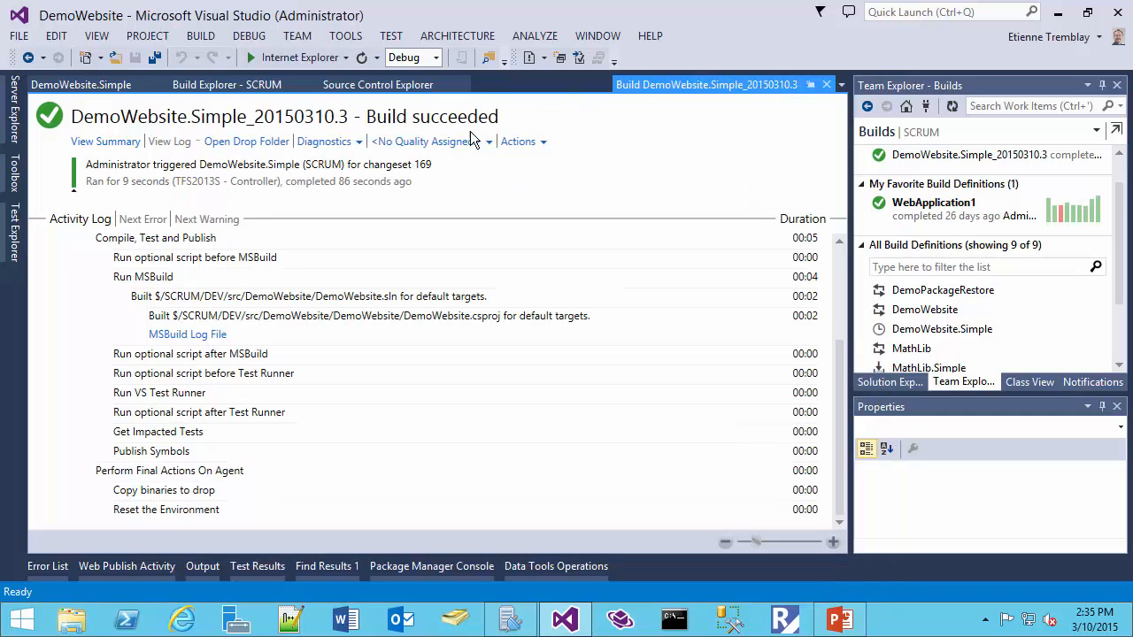